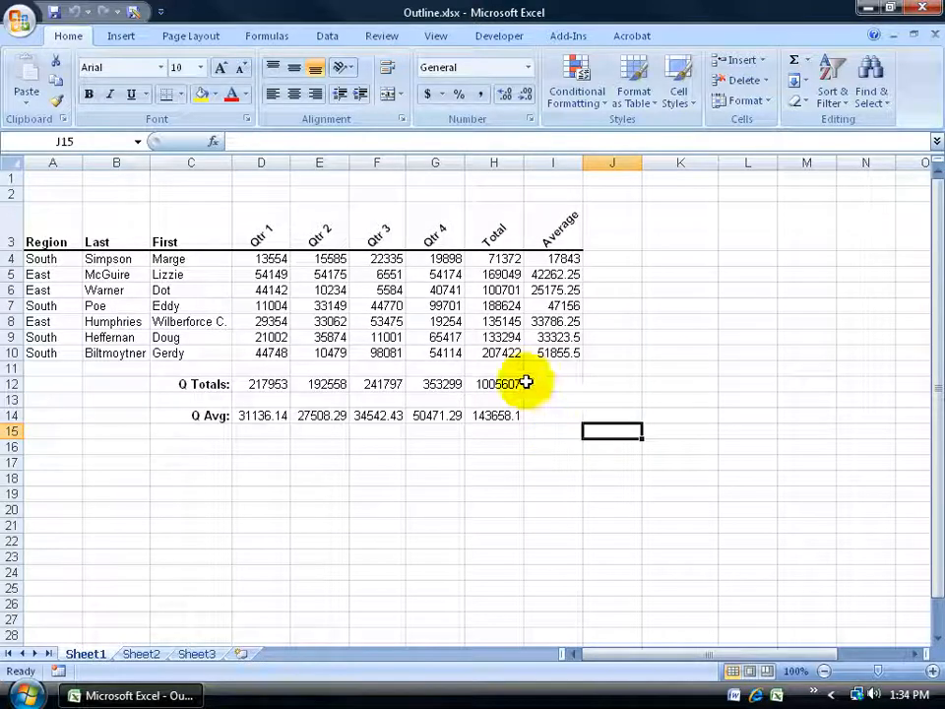
# Examine the SUM and AVERAGE formulas in the Total and Average columns and the quarterly cells they reference.
pyautogui.click(498, 291)
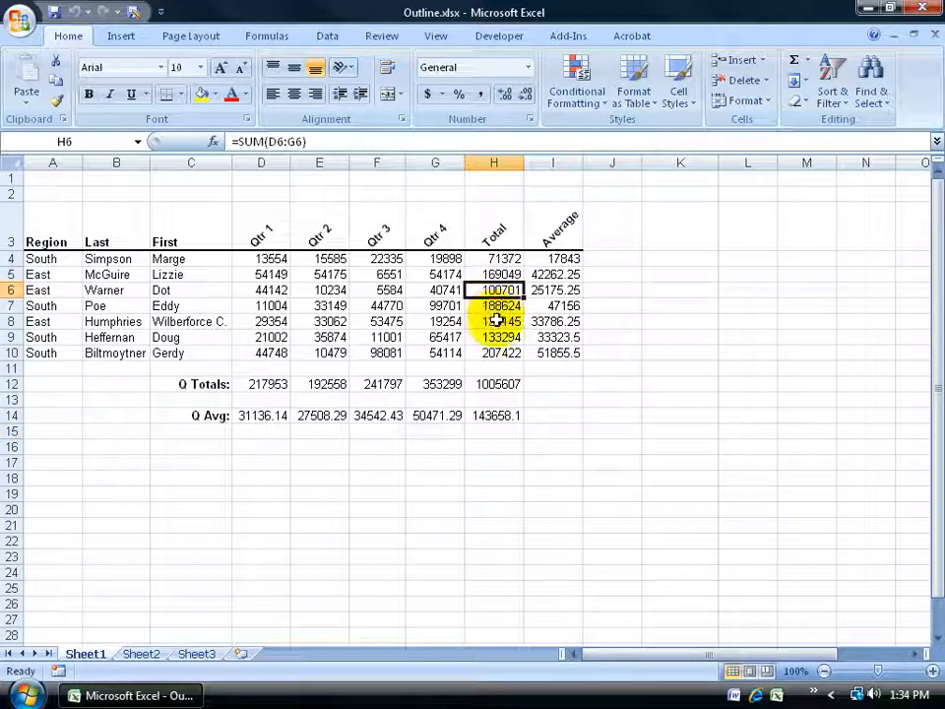
pyautogui.click(297, 143)
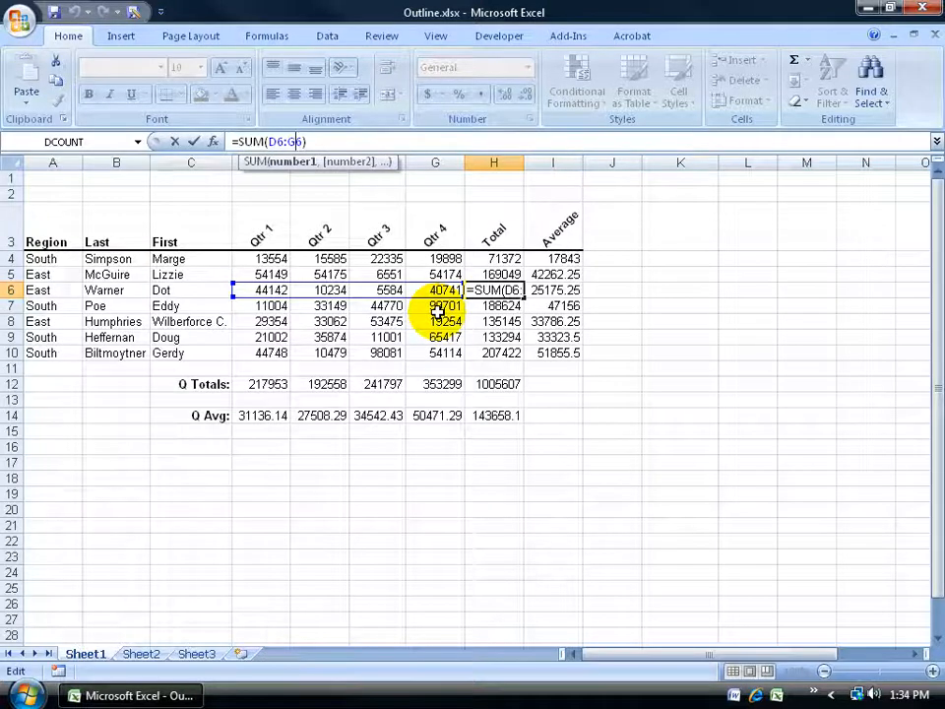
pyautogui.hotkey('ctrl', 'Return')
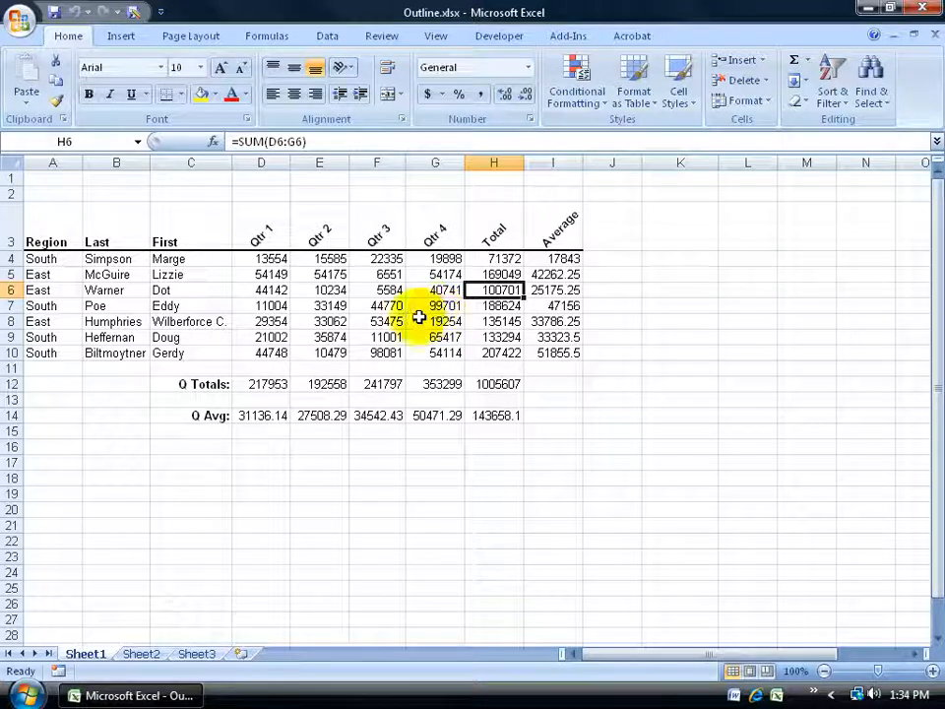
pyautogui.moveTo(254, 241); pyautogui.dragTo(444, 353)
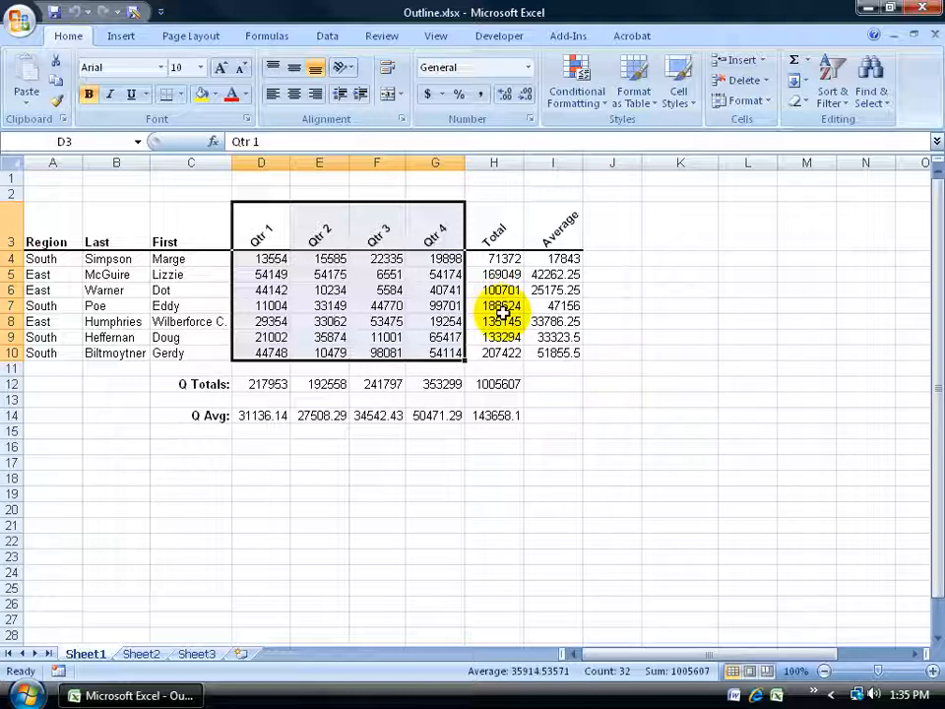
pyautogui.click(276, 306)
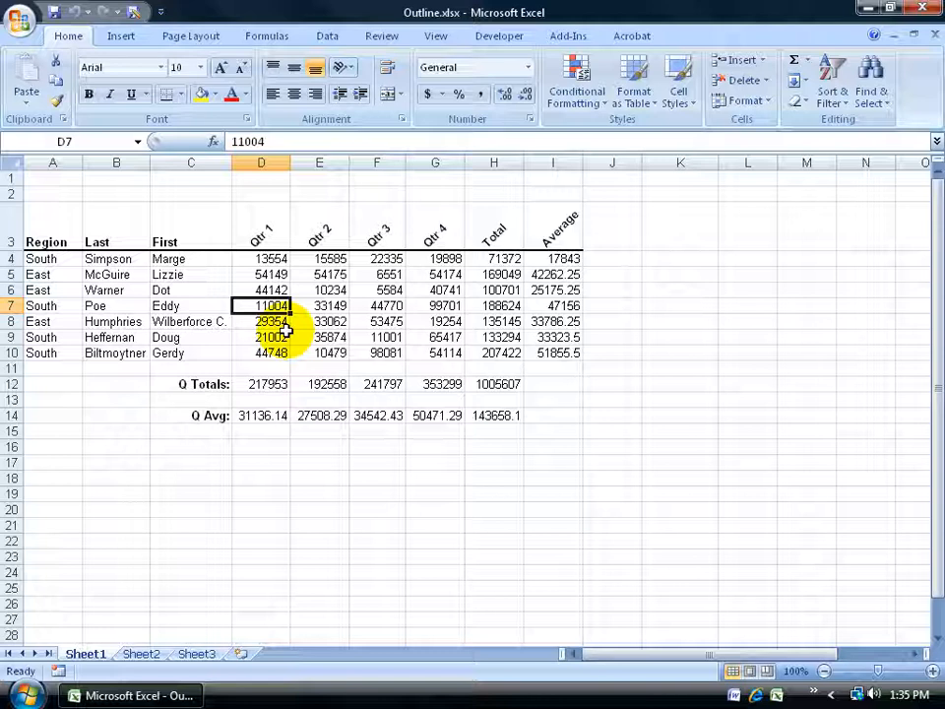
pyautogui.click(495, 321)
pyautogui.click(553, 307)
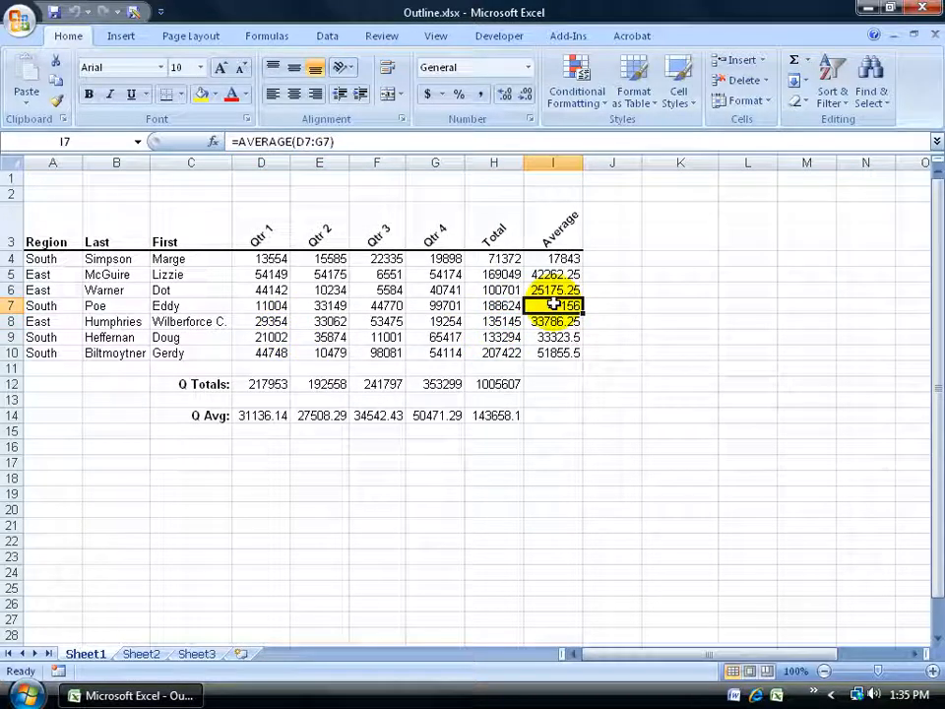
pyautogui.click(298, 140)
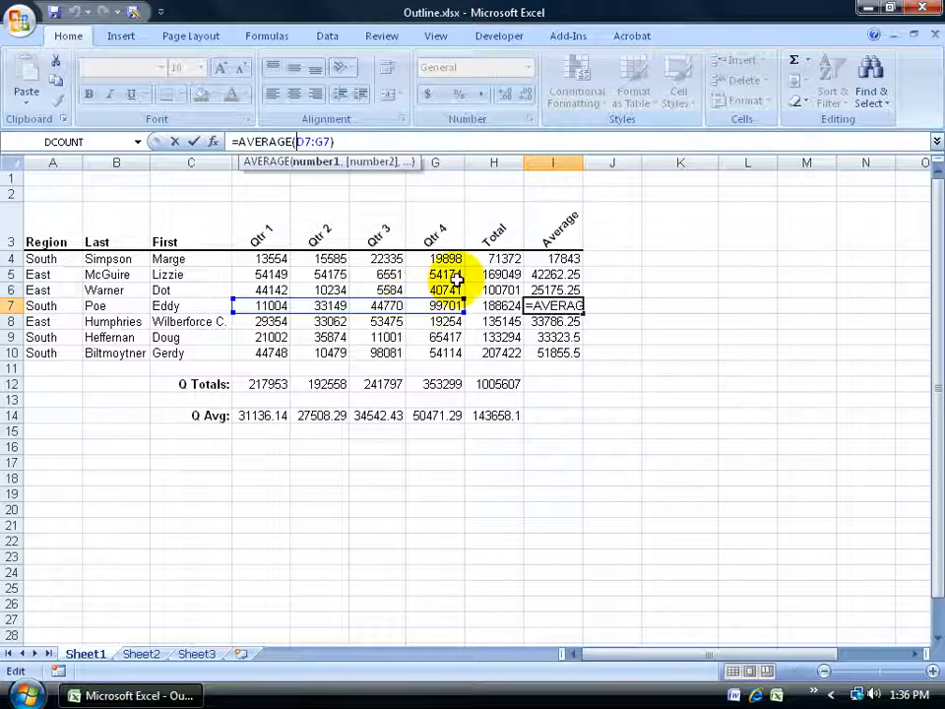
pyautogui.hotkey('ctrl', 'Return')
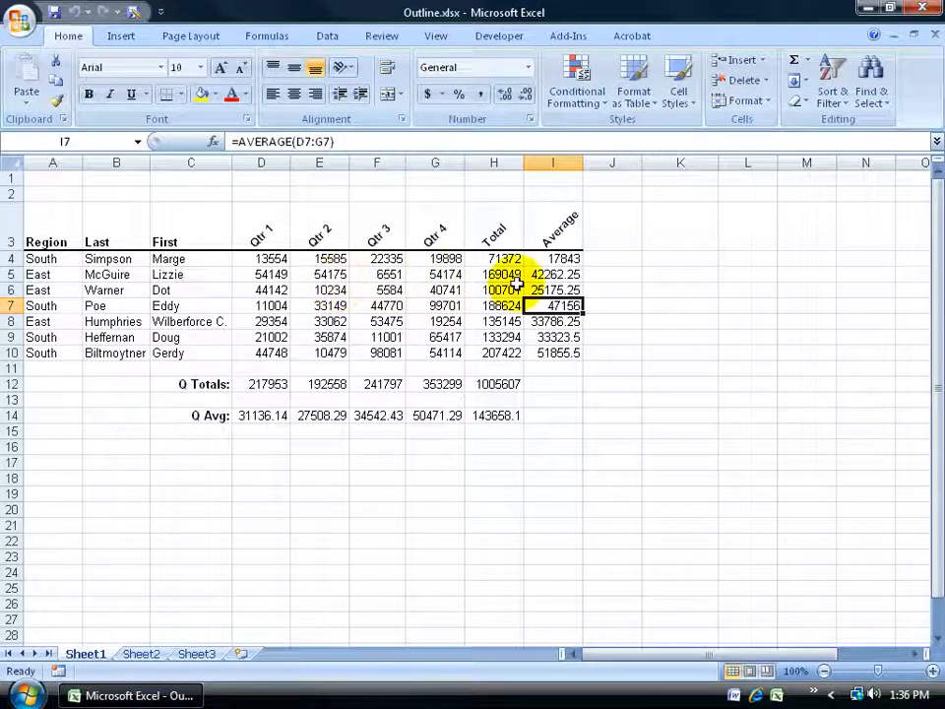
pyautogui.click(502, 289)
pyautogui.click(551, 290)
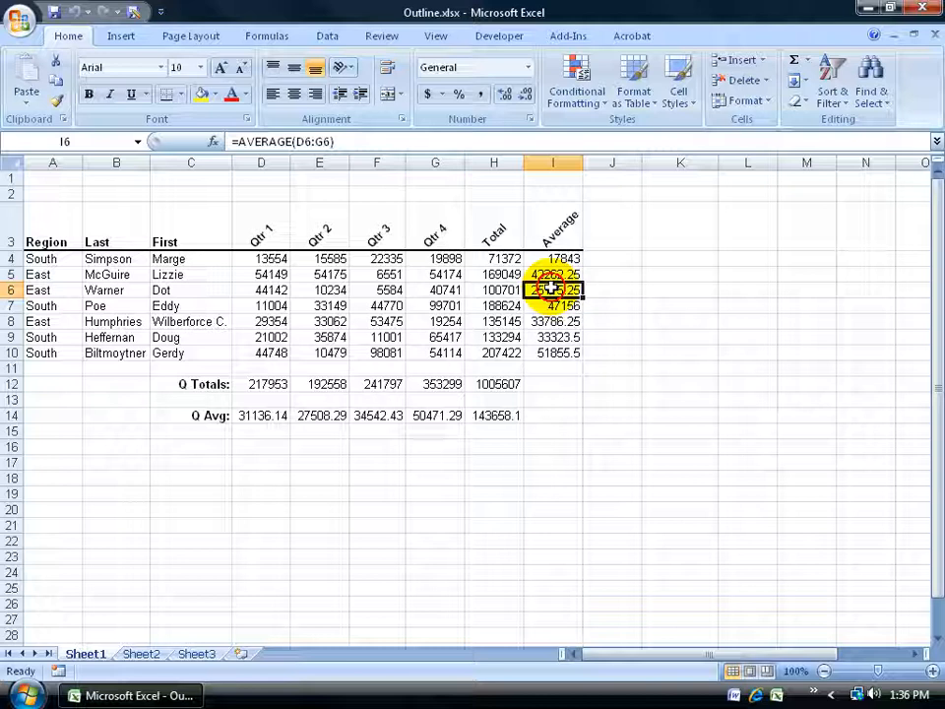
# Inspect the Qtr 1 formulas in the Q Totals and Q Avg rows and the cell range each one references.
pyautogui.click(269, 386)
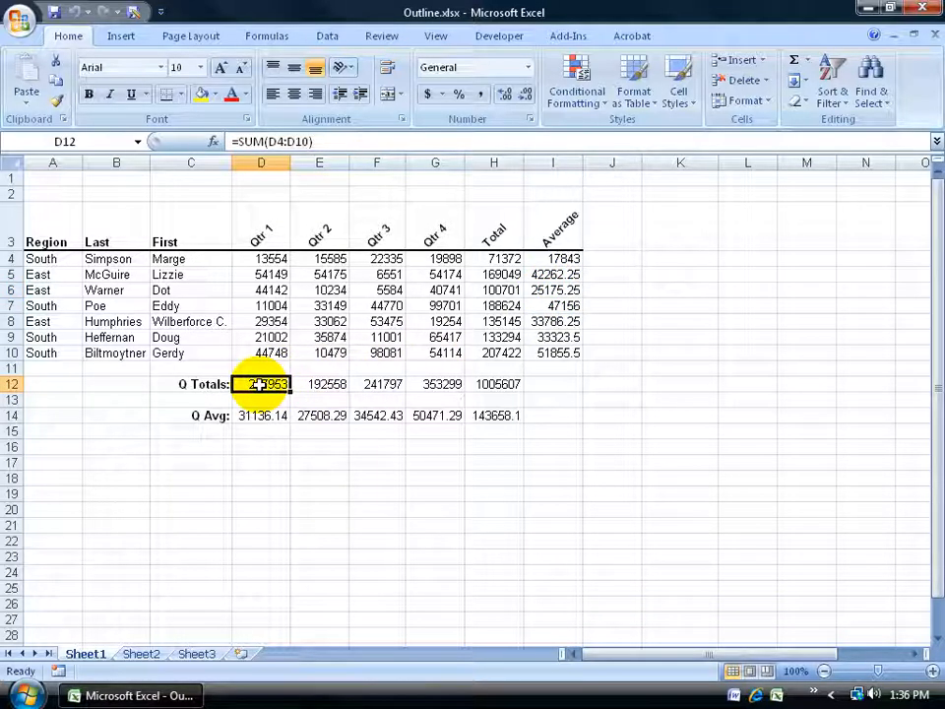
pyautogui.click(277, 142)
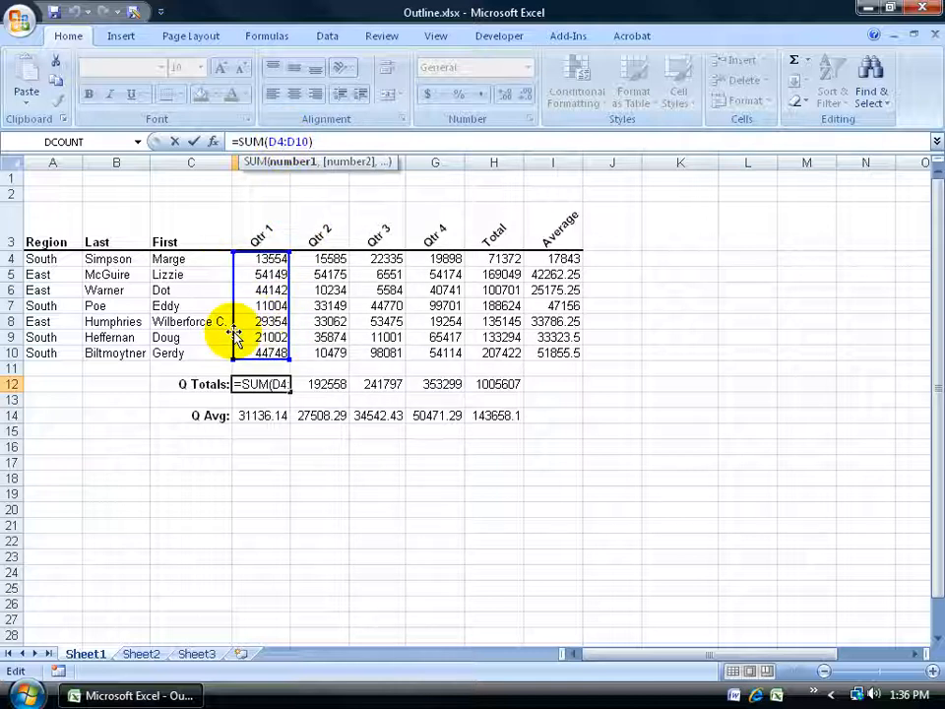
pyautogui.hotkey('ctrl', 'Return')
pyautogui.click(265, 420)
pyautogui.click(253, 142)
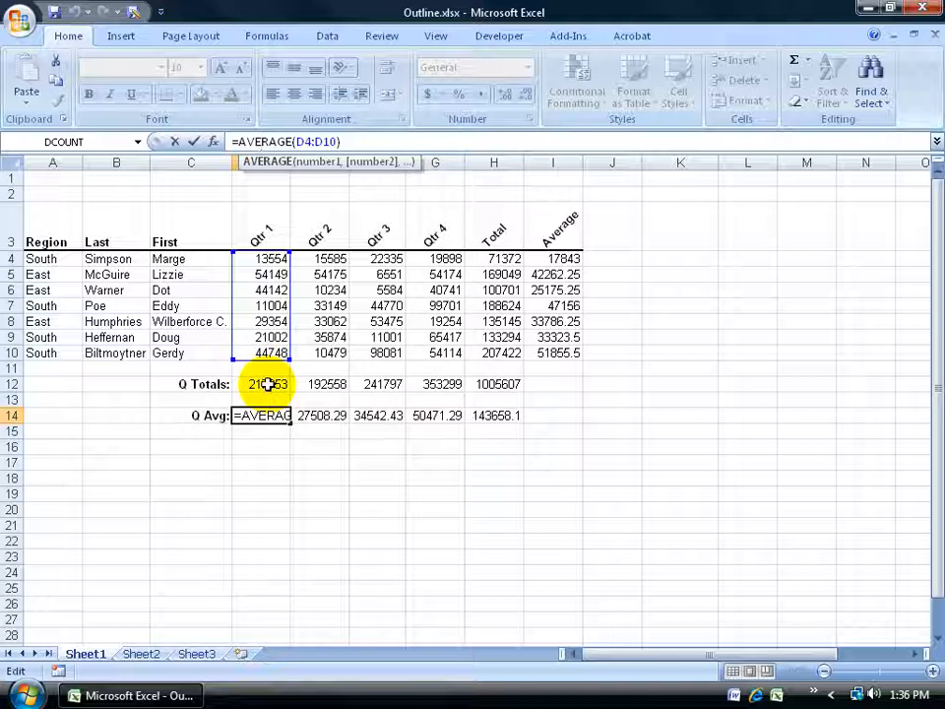
pyautogui.hotkey('ctrl', 'Return')
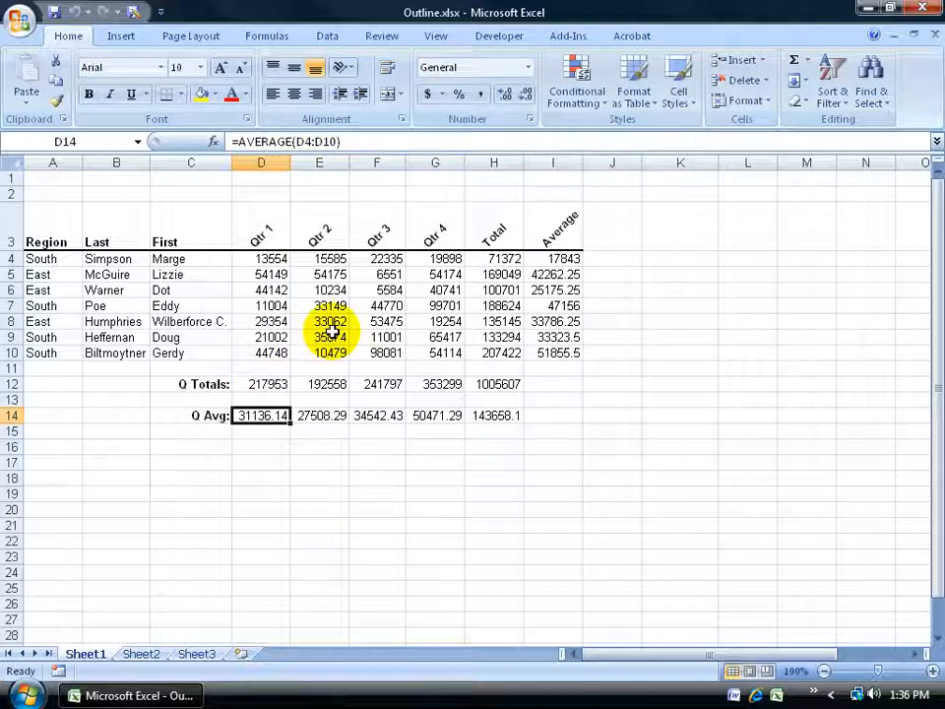
# Create an automatic outline of the worksheet's rows and columns with Auto Outline.
pyautogui.click(327, 35)
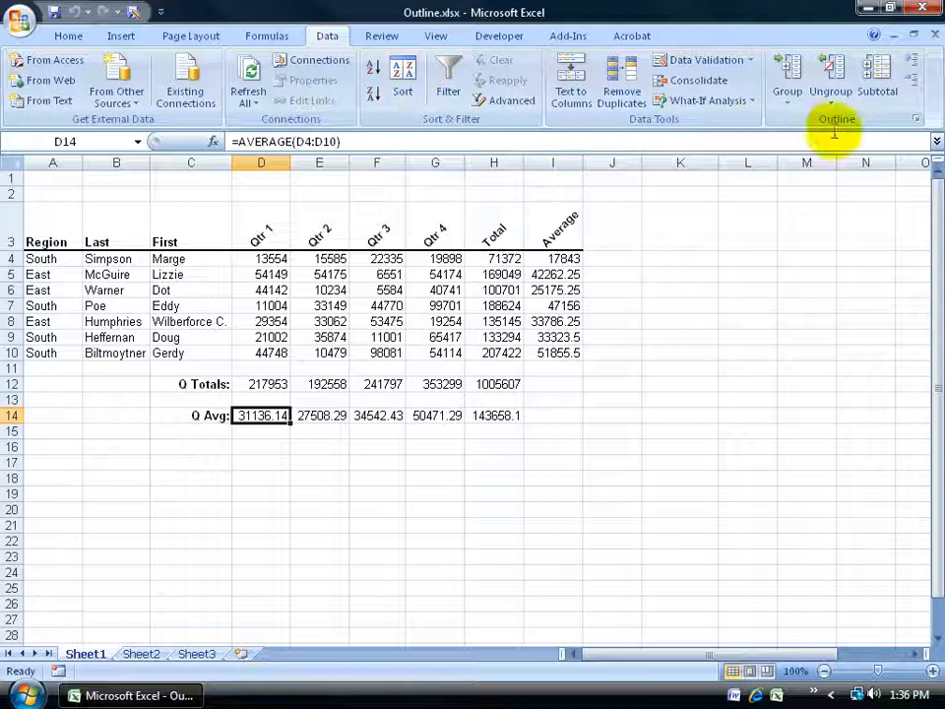
pyautogui.click(791, 103)
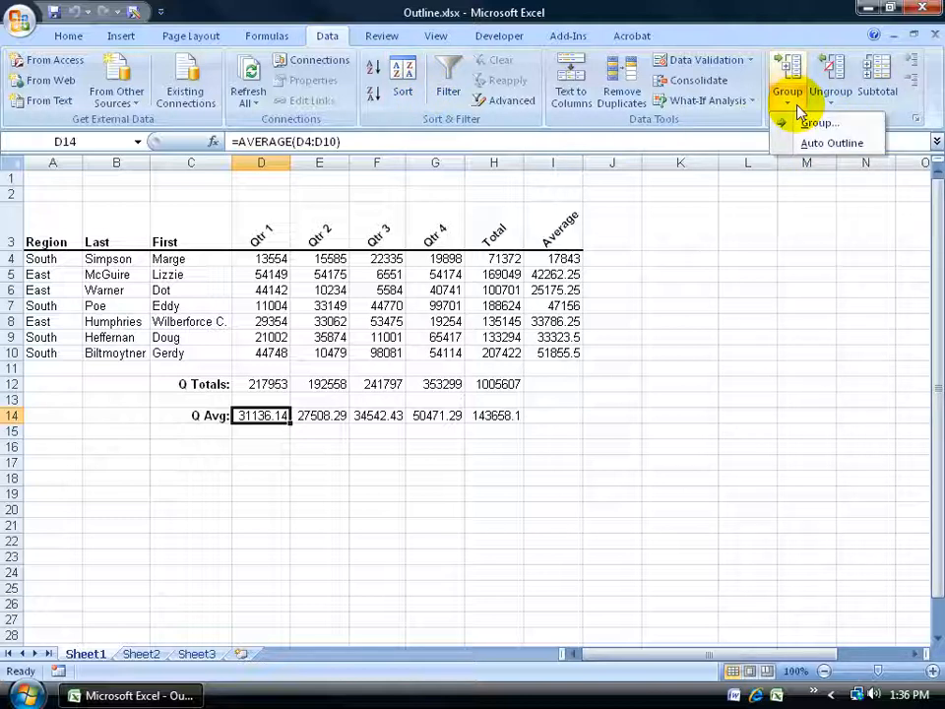
pyautogui.click(809, 145)
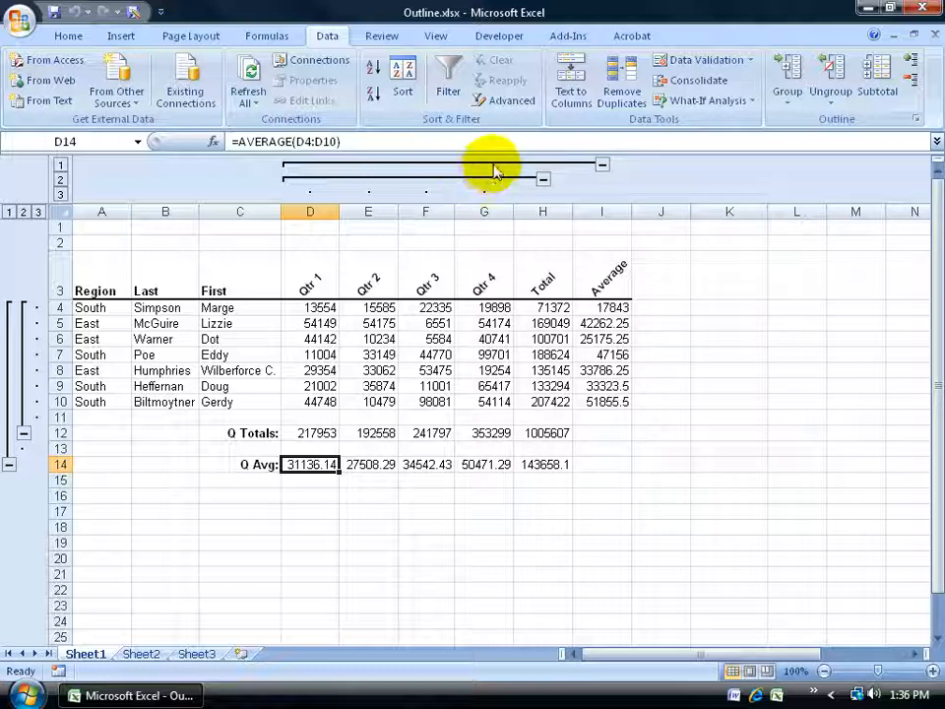
# Collapse the quarterly and Total column groups, and step through column outline levels 1, 2 and 3.
pyautogui.click(542, 181)
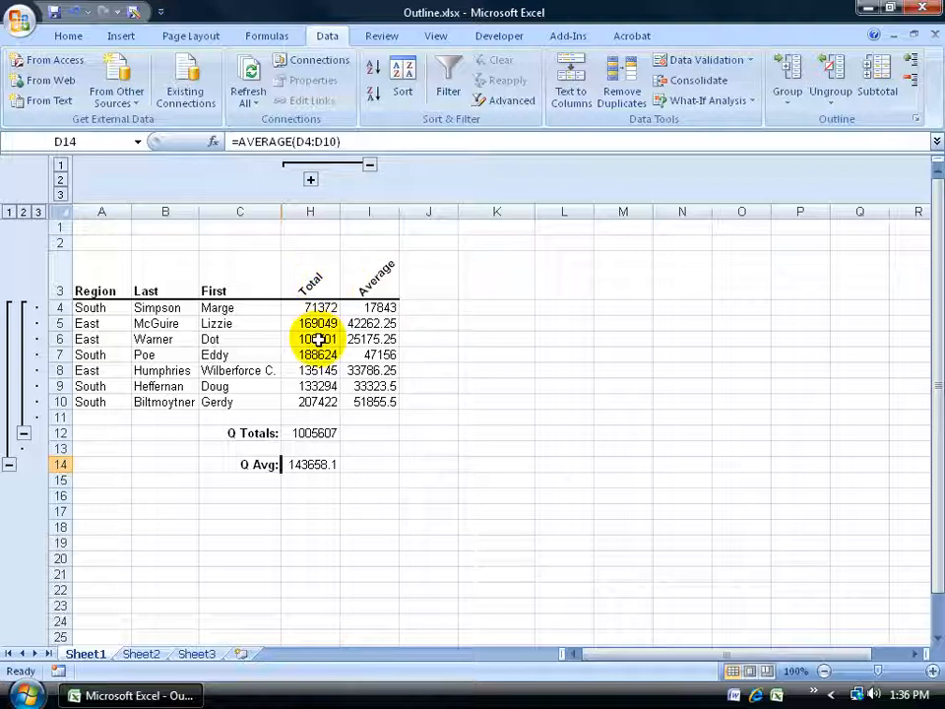
pyautogui.click(371, 166)
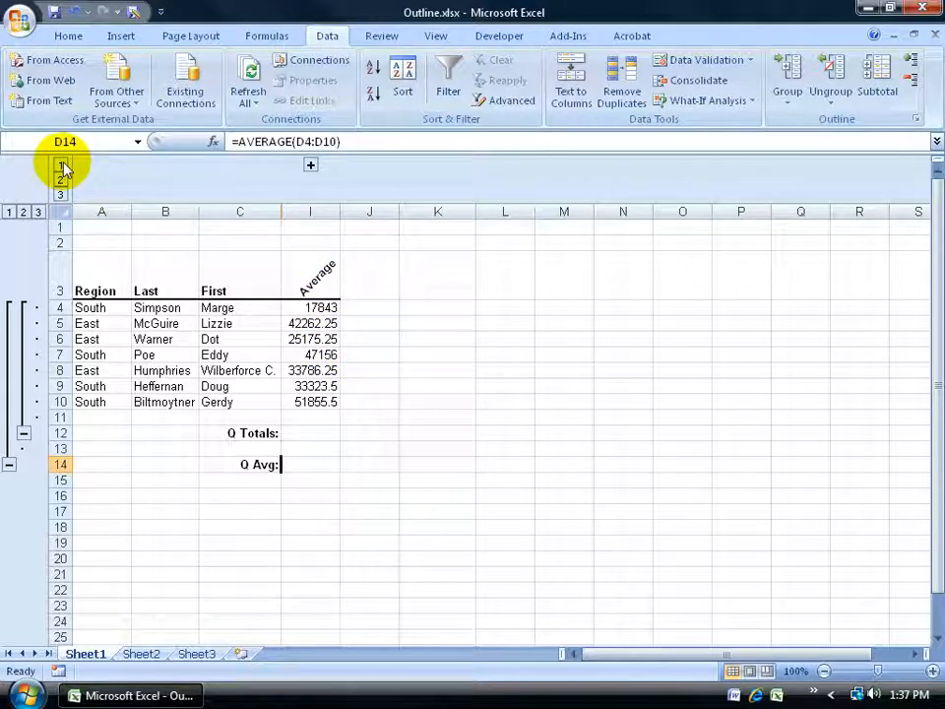
pyautogui.click(311, 166)
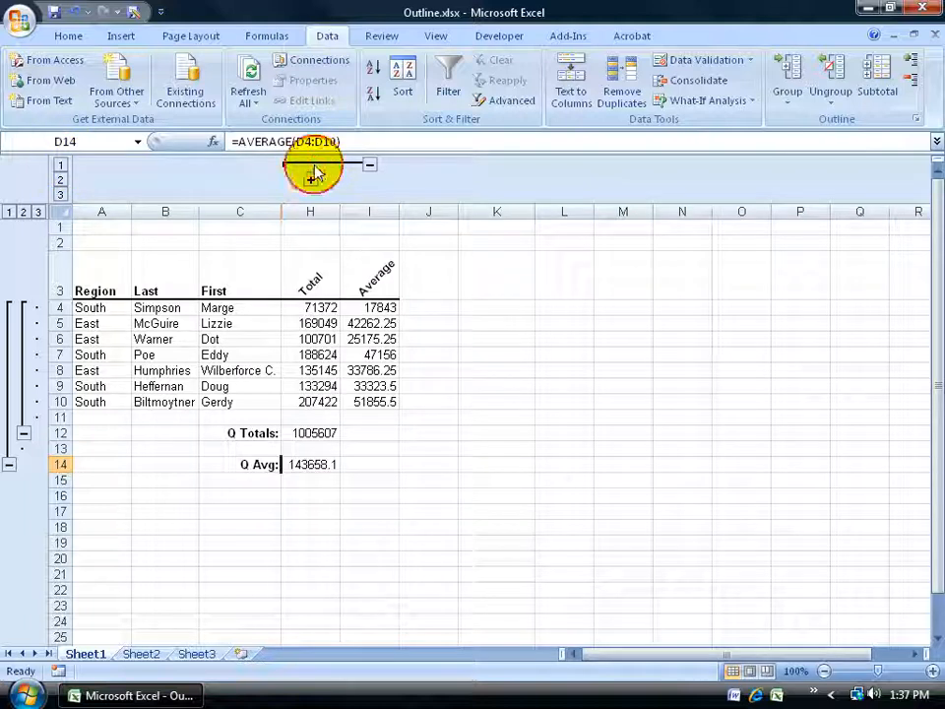
pyautogui.click(62, 165)
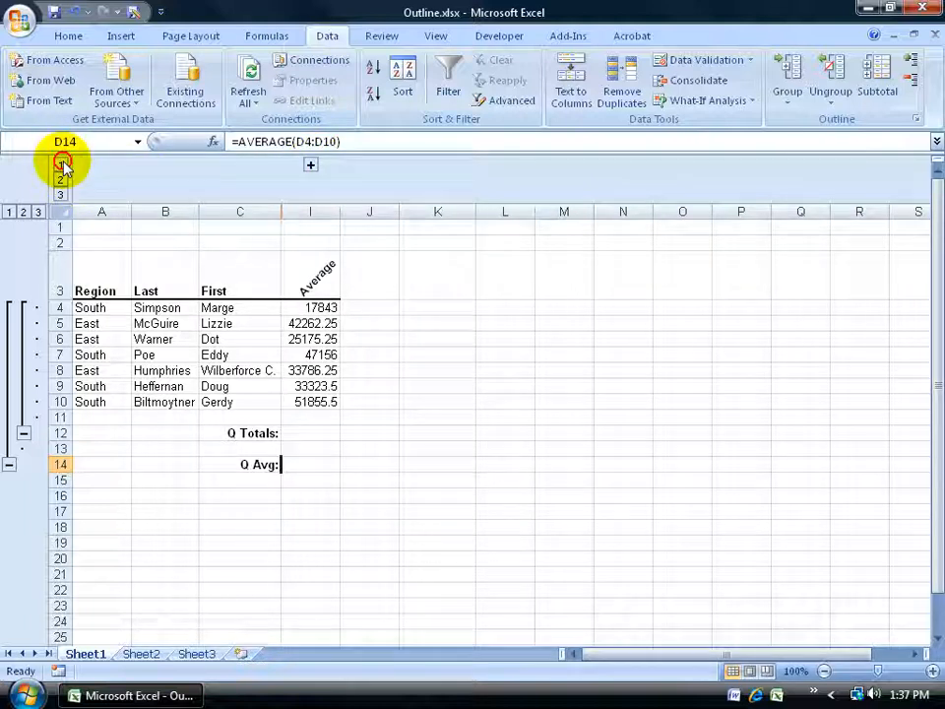
pyautogui.click(61, 180)
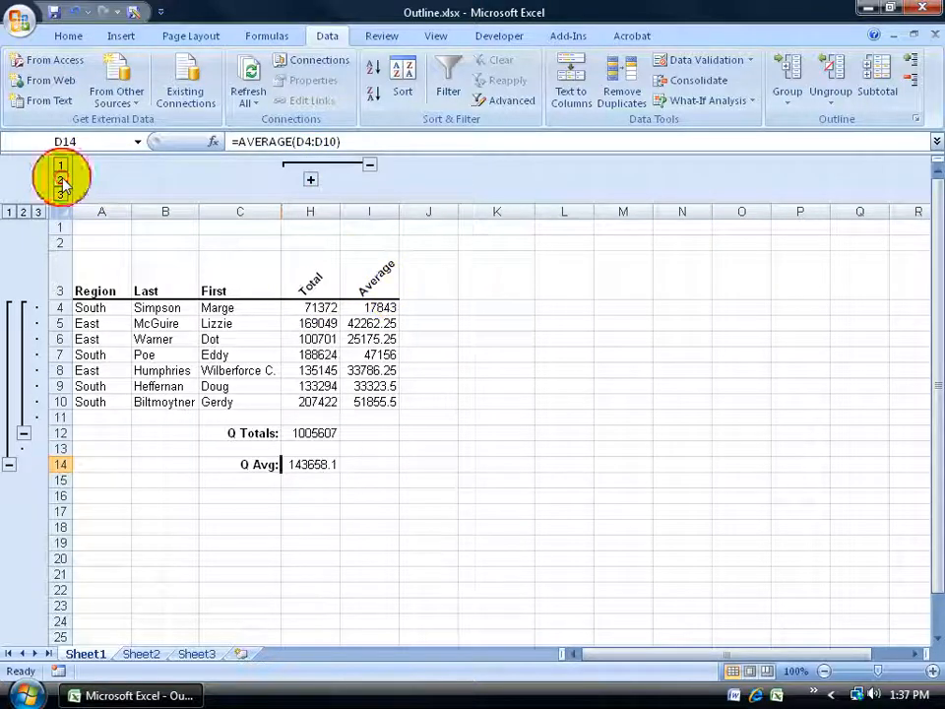
pyautogui.click(61, 196)
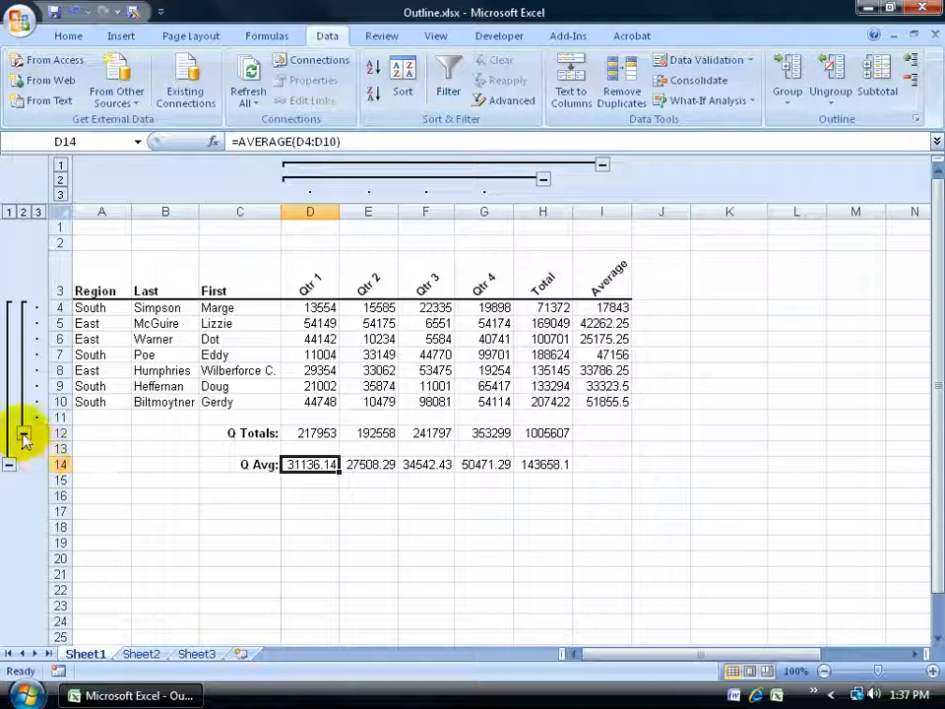
# Step through row outline levels 1, 2 and 3, and reduce the sheet to row level 2 with the quarterly columns collapsed.
pyautogui.click(8, 212)
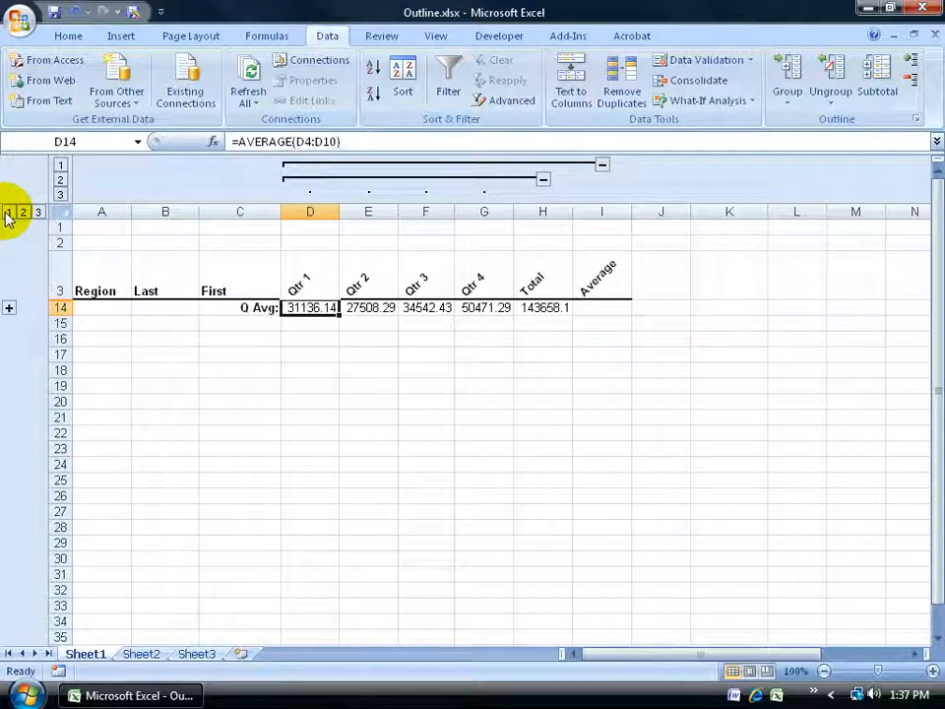
pyautogui.click(23, 212)
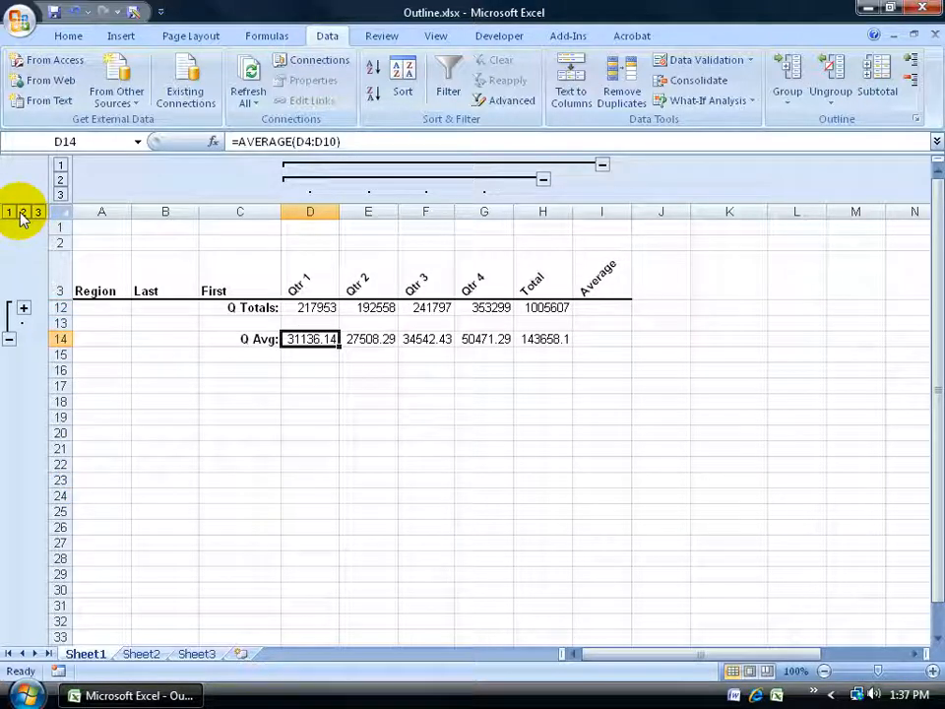
pyautogui.click(36, 213)
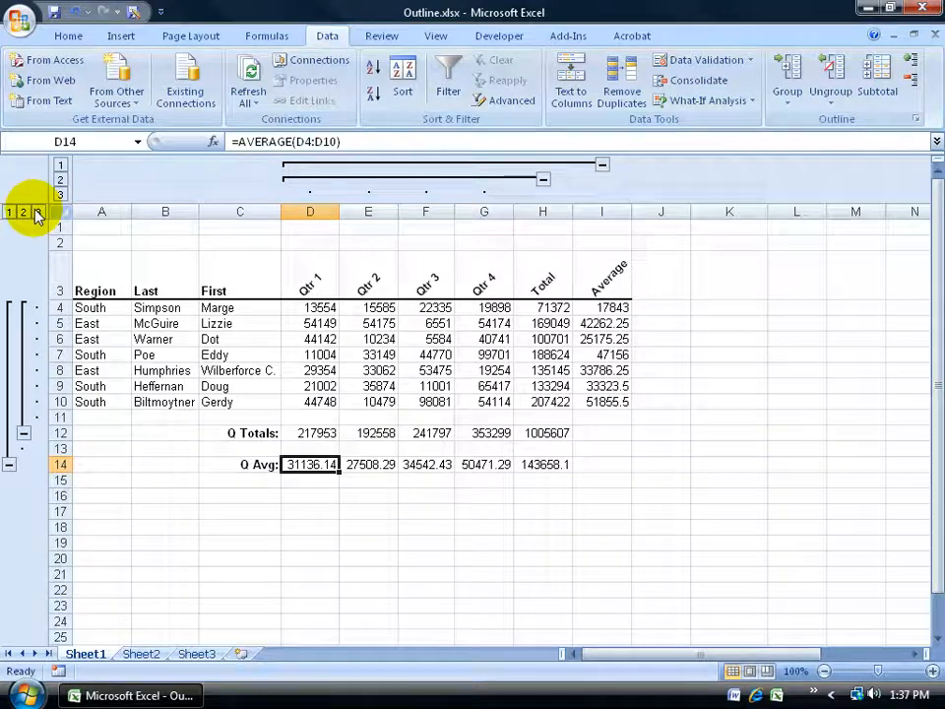
pyautogui.click(23, 213)
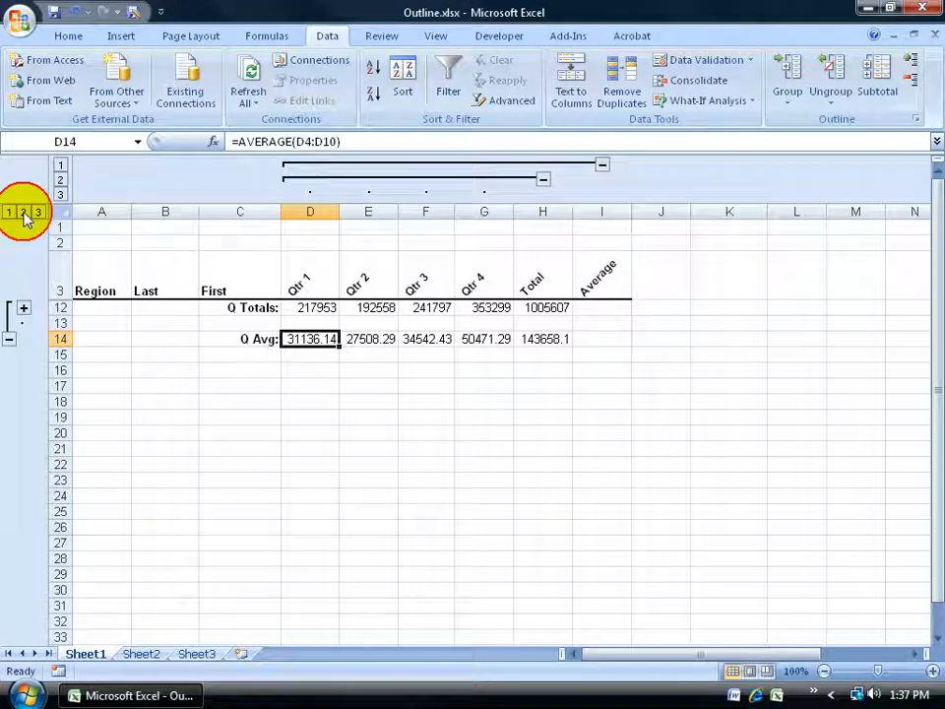
pyautogui.click(542, 181)
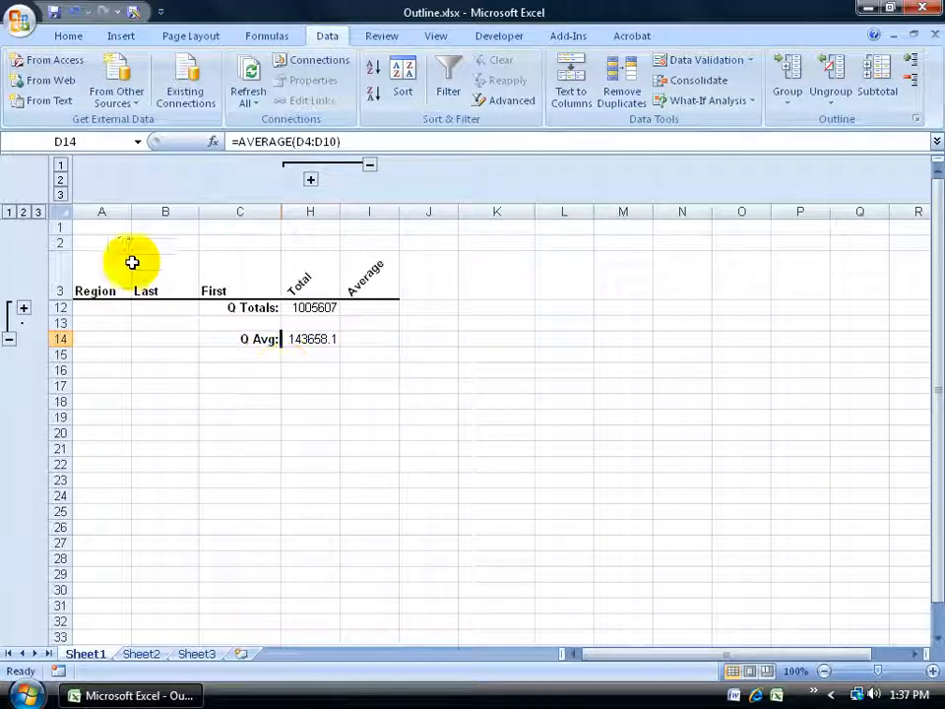
# Expand the columns and rows to outline level 3 and clear the whole outline from the sheet.
pyautogui.click(60, 195)
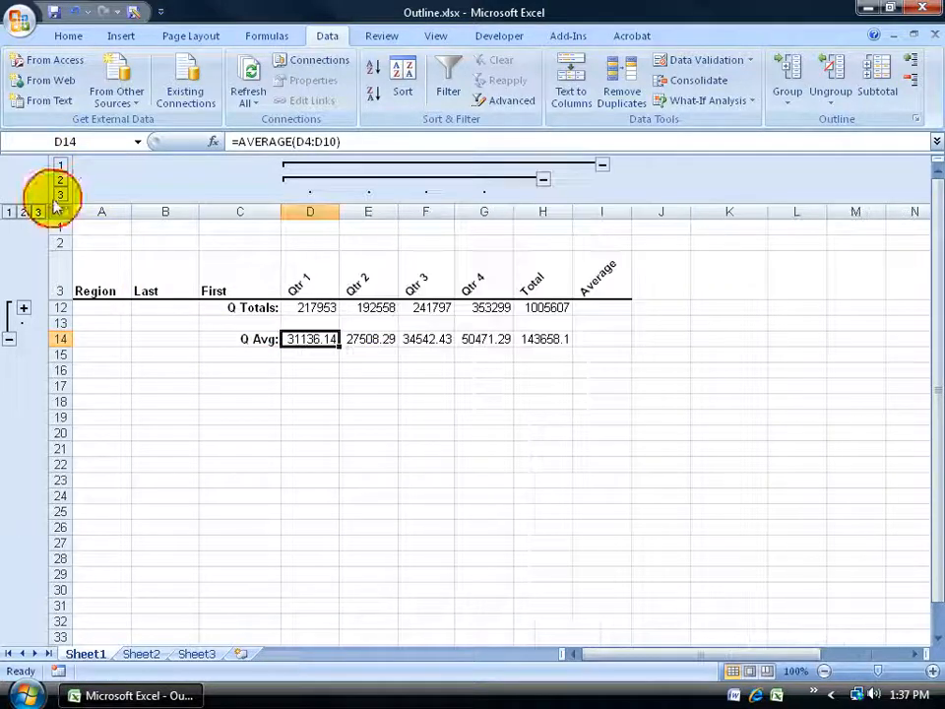
pyautogui.click(37, 212)
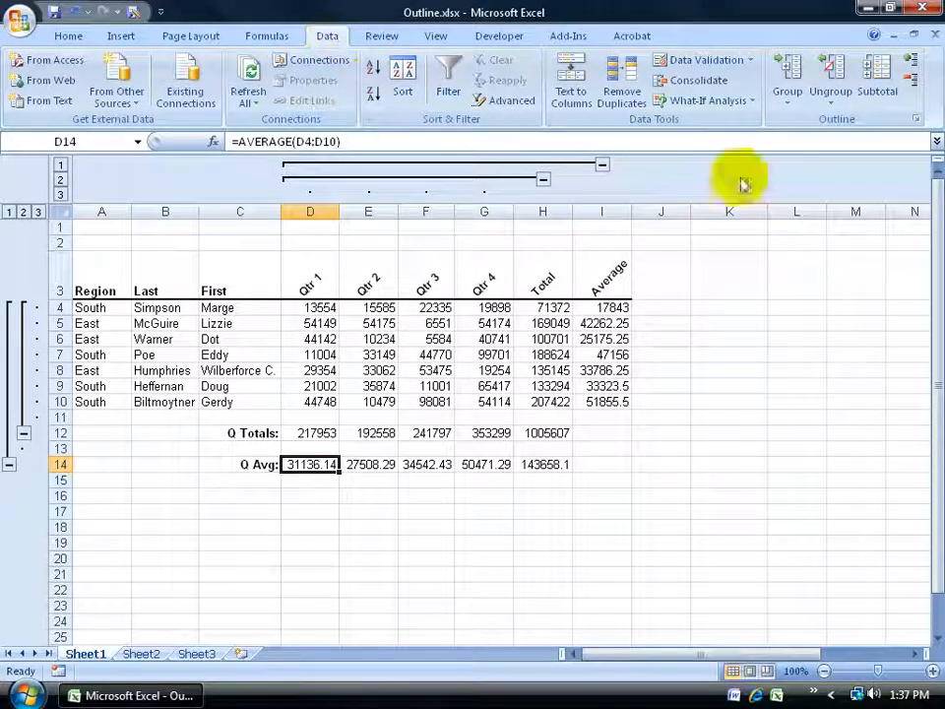
pyautogui.click(831, 104)
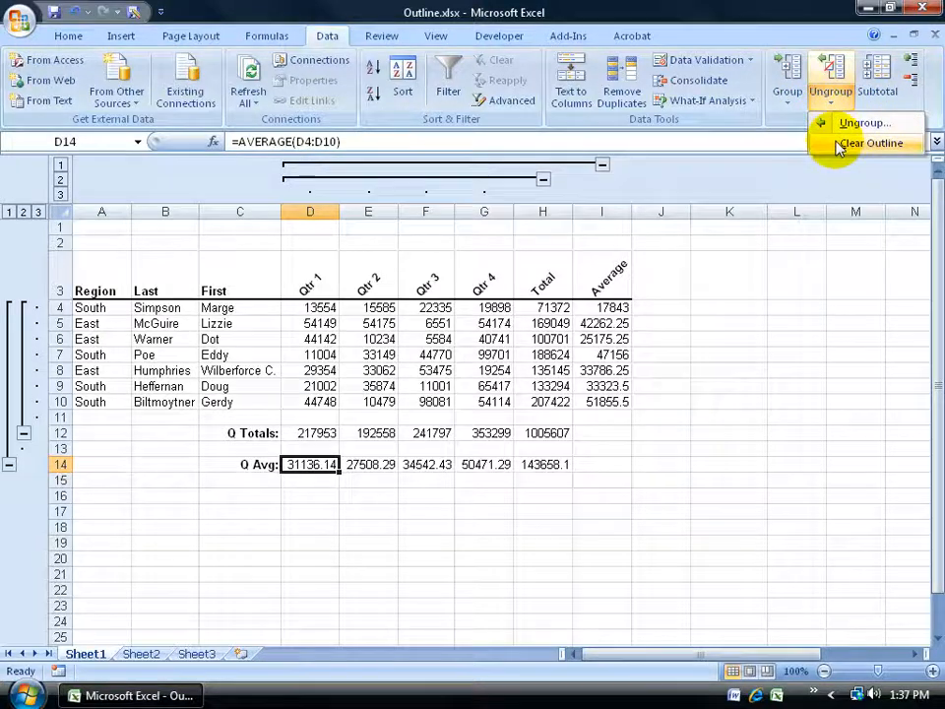
pyautogui.click(837, 143)
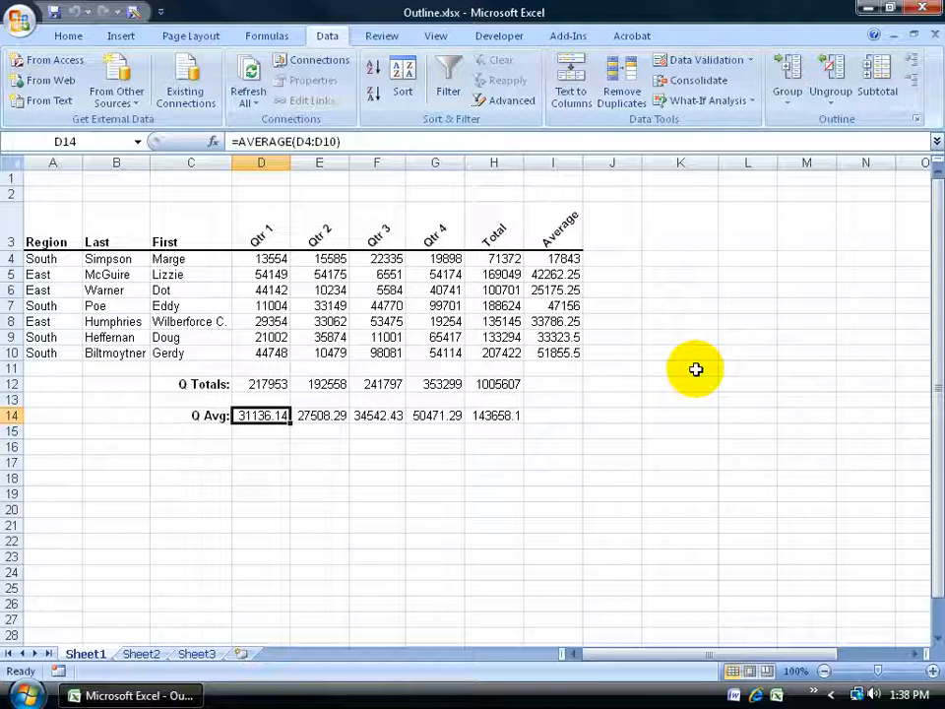
# Group the quarterly range D3:G10 by columns.
pyautogui.moveTo(253, 237); pyautogui.dragTo(433, 350)
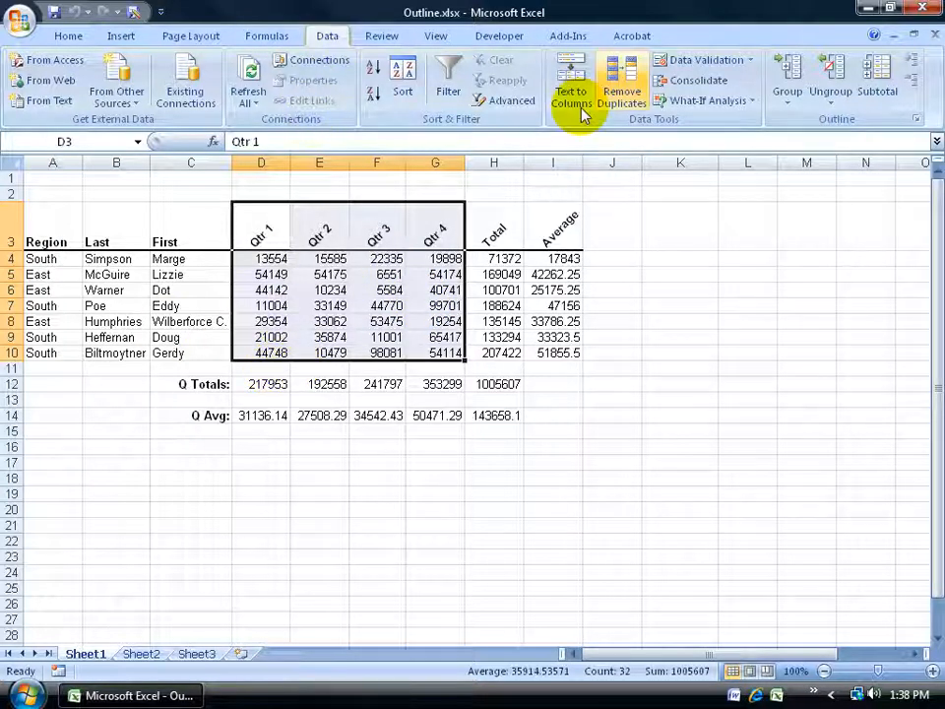
pyautogui.click(788, 97)
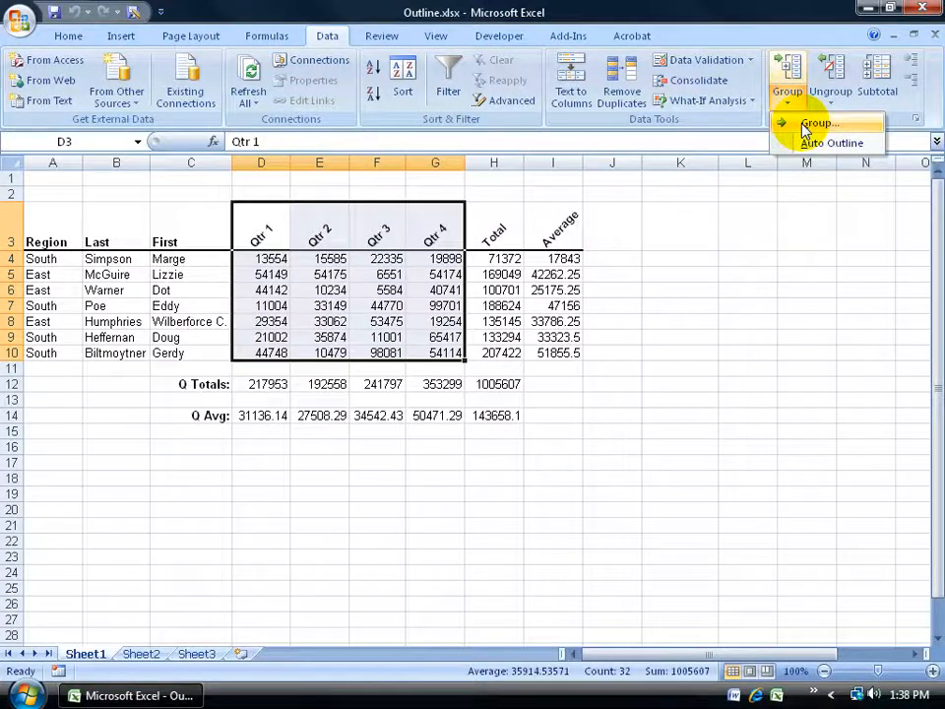
pyautogui.click(813, 123)
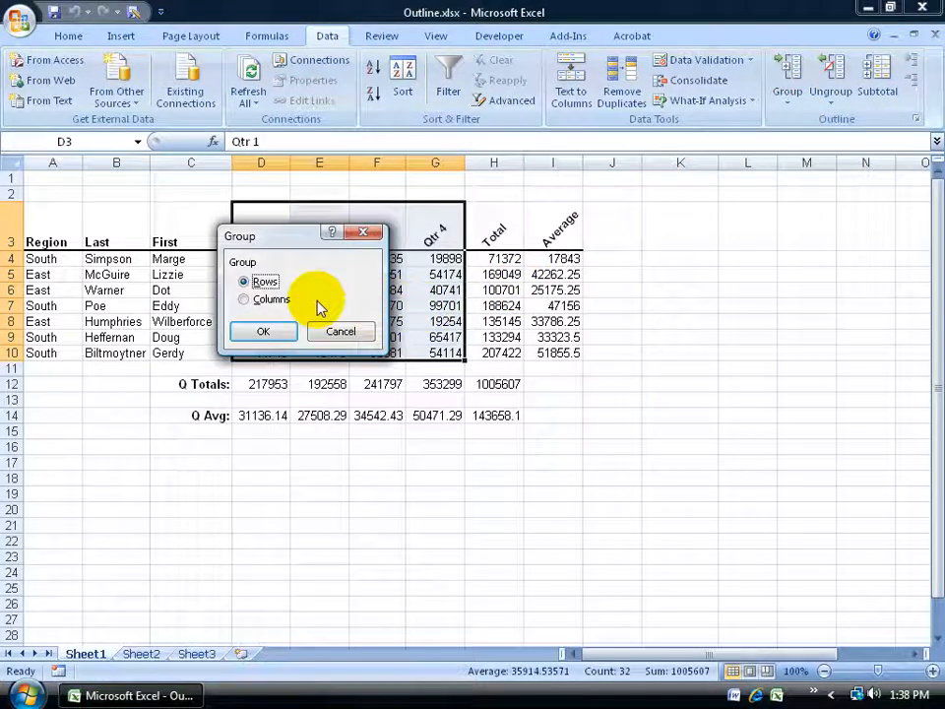
pyautogui.moveTo(292, 238); pyautogui.dragTo(375, 360)
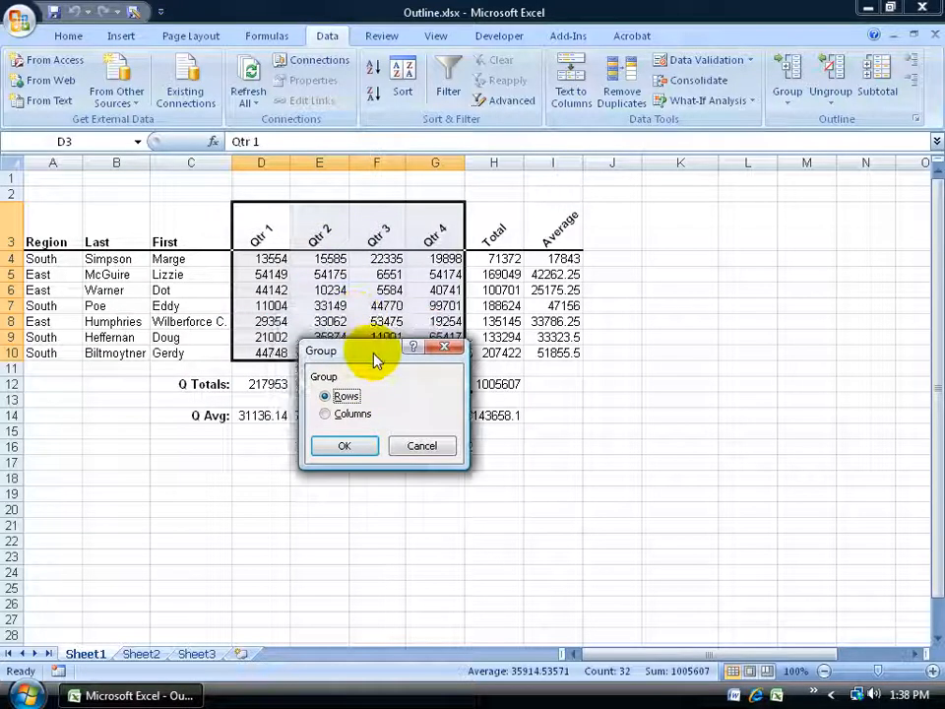
pyautogui.click(325, 413)
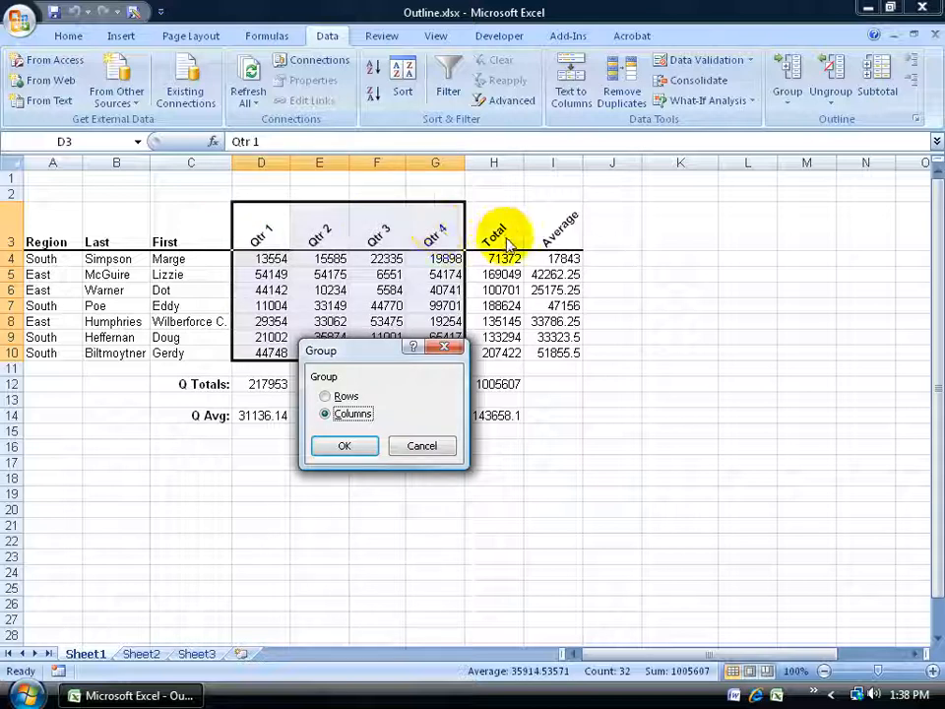
pyautogui.click(352, 444)
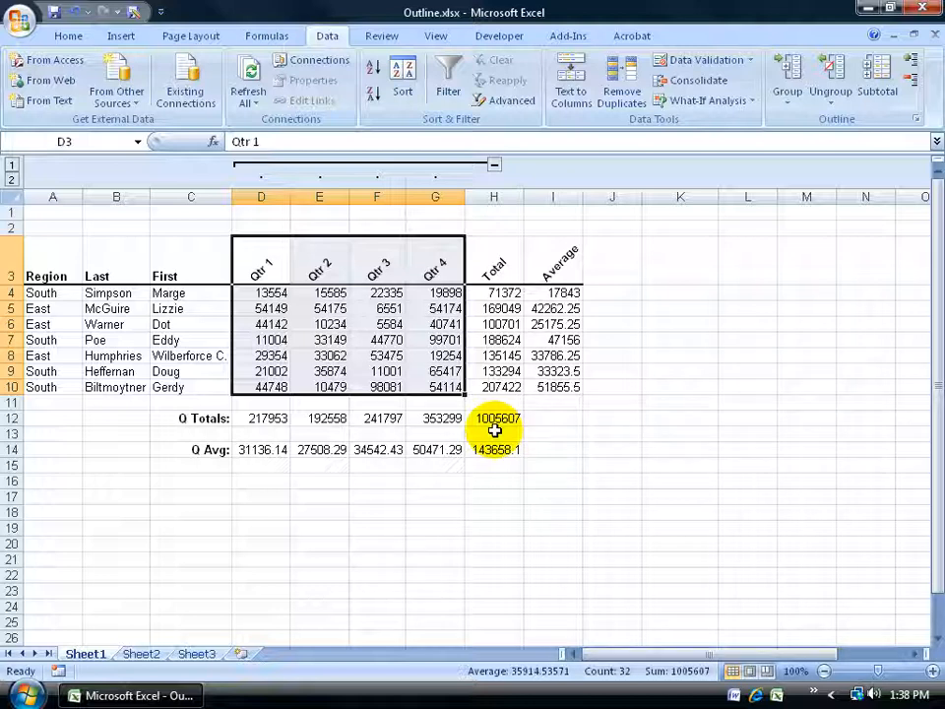
# Collapse and expand the quarterly column group with its toggle and outline levels 1 and 2, and clear the outline.
pyautogui.click(494, 164)
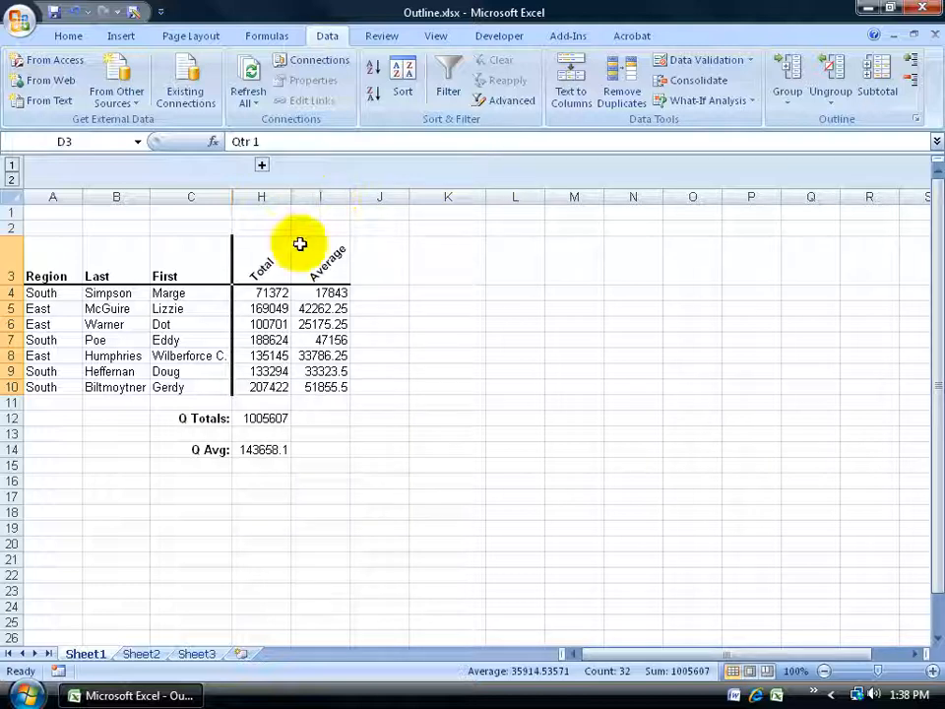
pyautogui.click(261, 164)
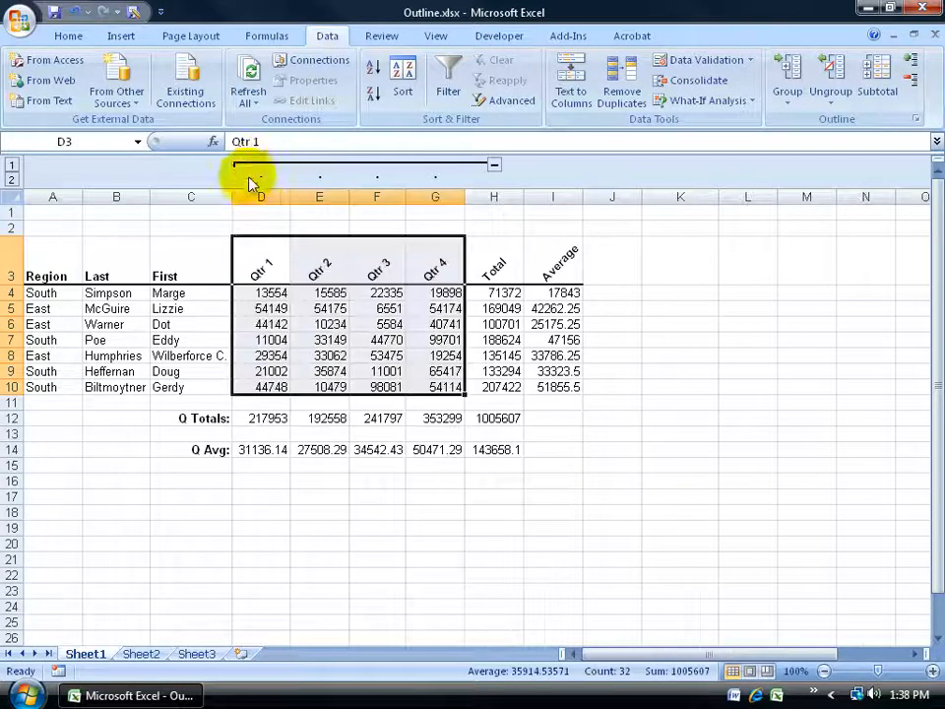
pyautogui.click(11, 166)
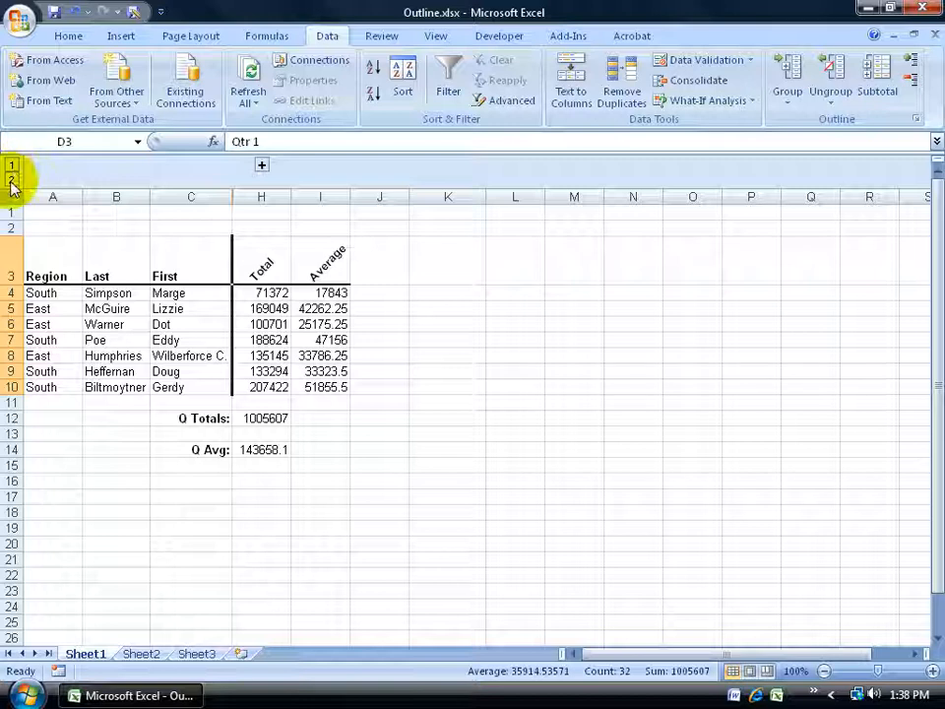
pyautogui.click(12, 183)
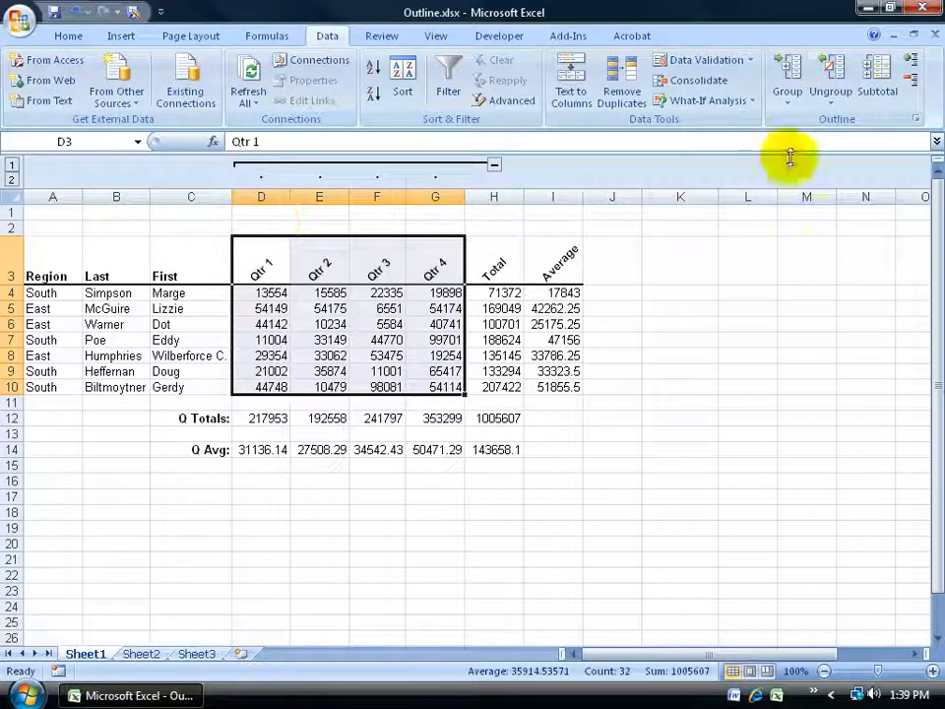
pyautogui.click(836, 107)
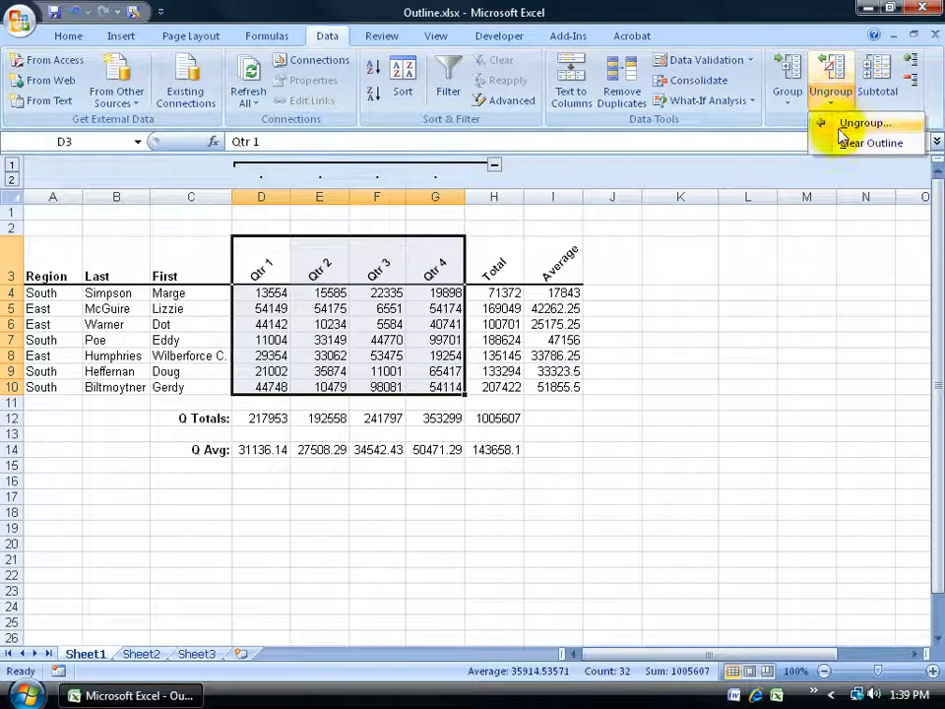
pyautogui.click(835, 142)
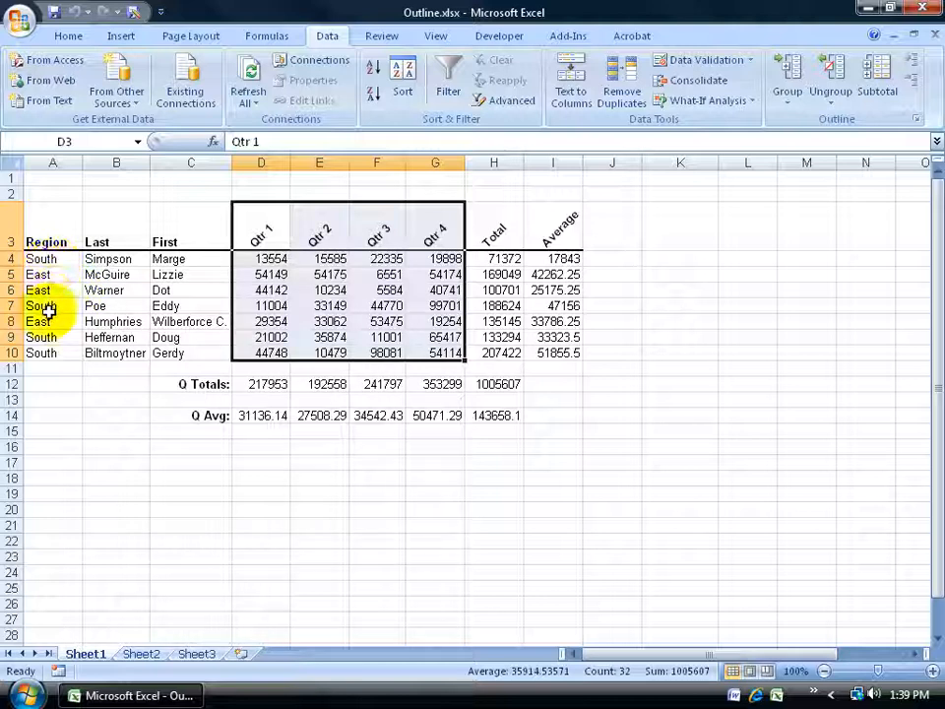
# Sort the sales data by Region in ascending order and select the sorted region entries.
pyautogui.click(57, 259)
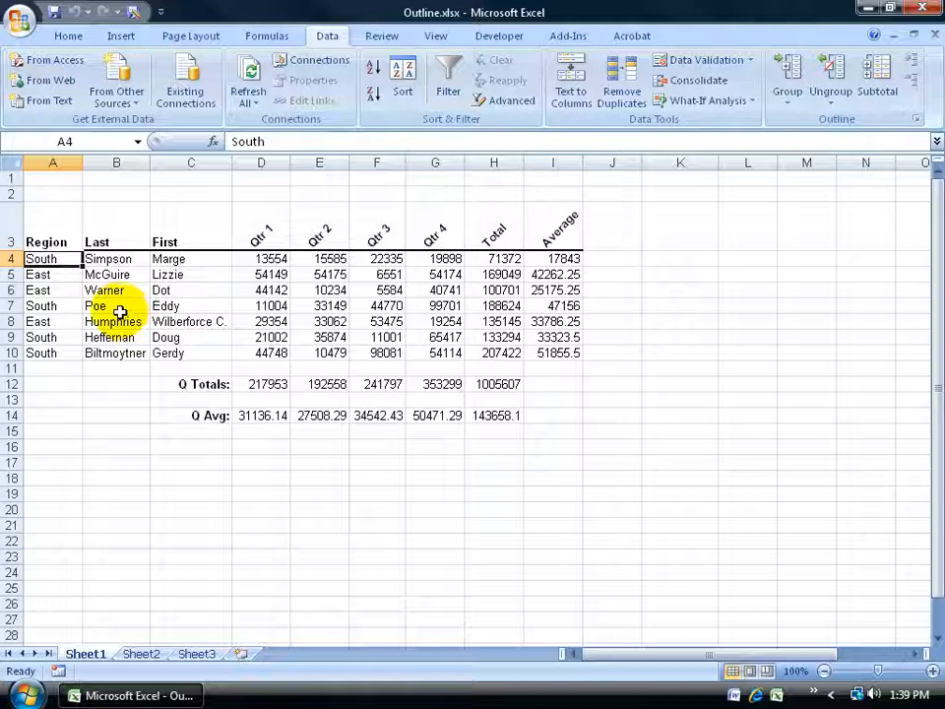
pyautogui.click(373, 68)
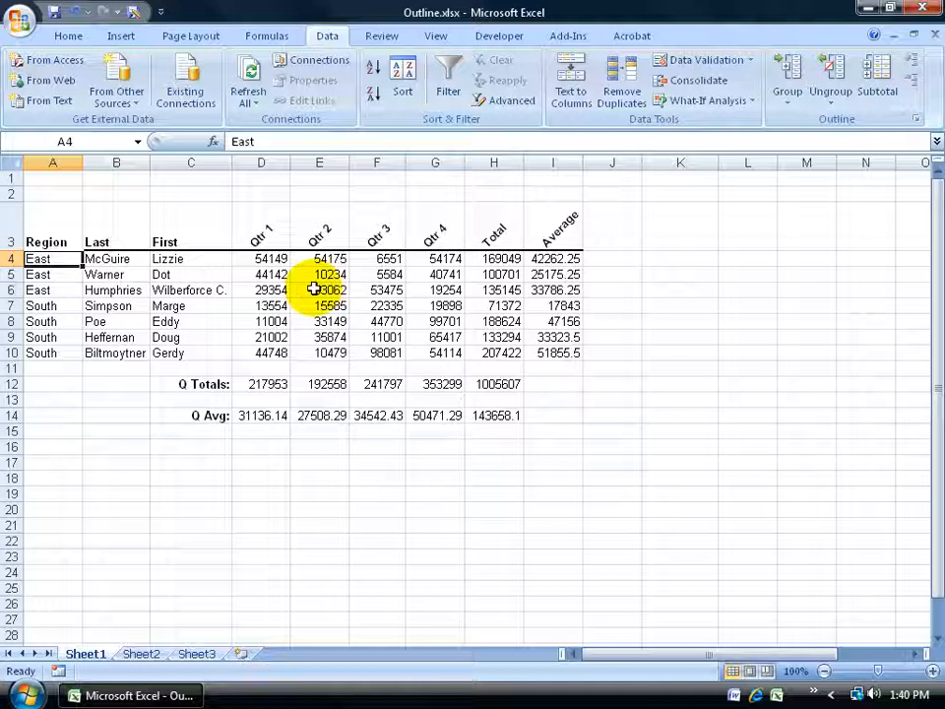
pyautogui.moveTo(53, 254); pyautogui.dragTo(41, 353)
# Apply Auto Outline to the sorted sales data.
pyautogui.click(67, 289)
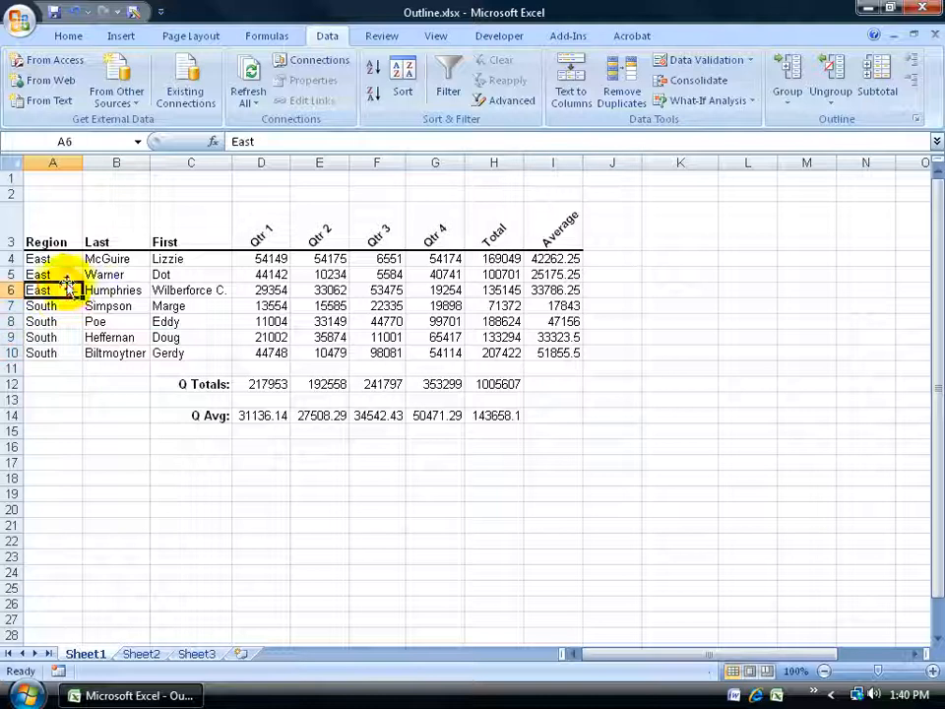
pyautogui.click(789, 102)
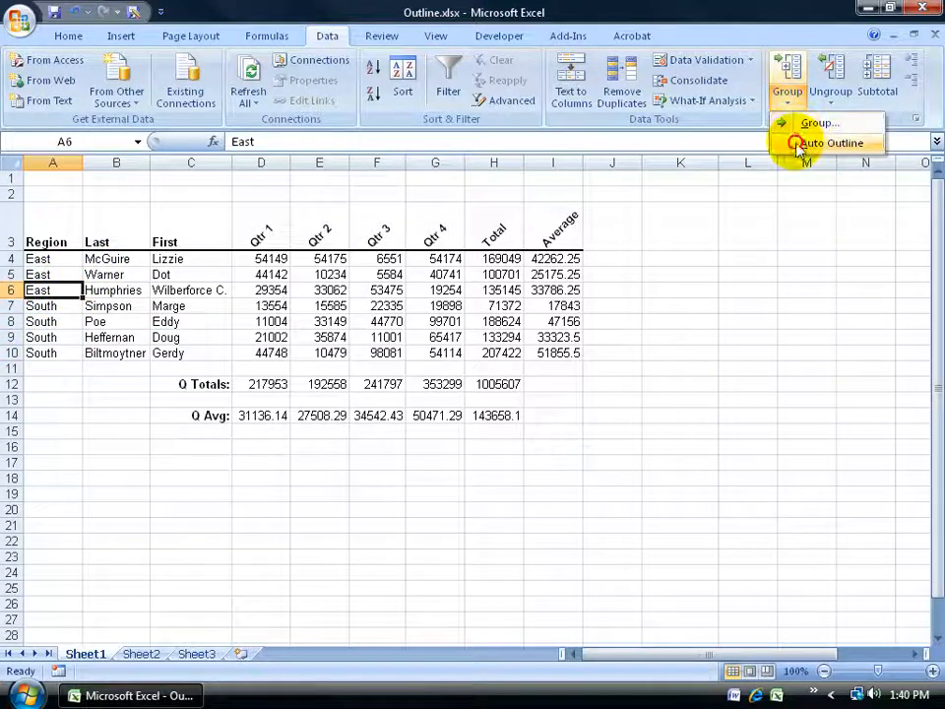
pyautogui.click(801, 146)
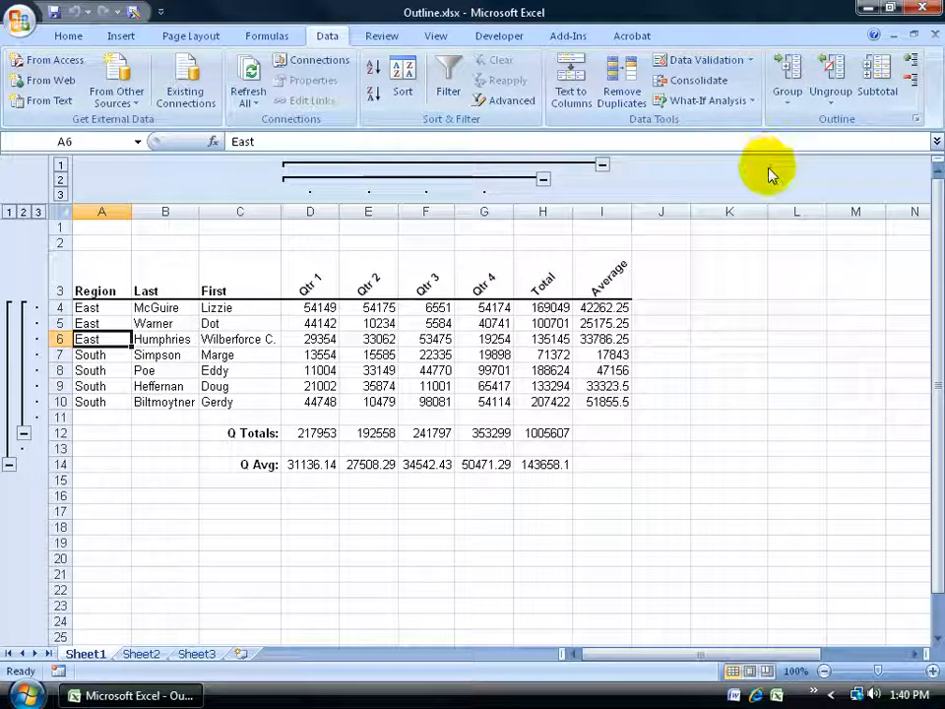
# Add Sum subtotals of the Average column at each change in Region, with summaries below the data.
pyautogui.moveTo(93, 309); pyautogui.dragTo(90, 401)
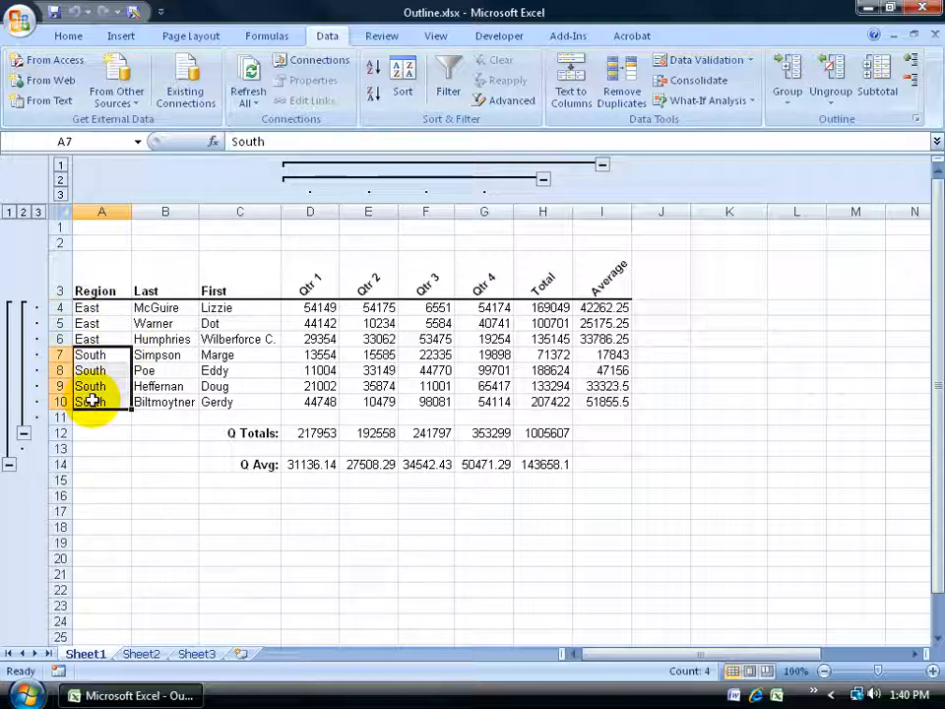
pyautogui.click(96, 339)
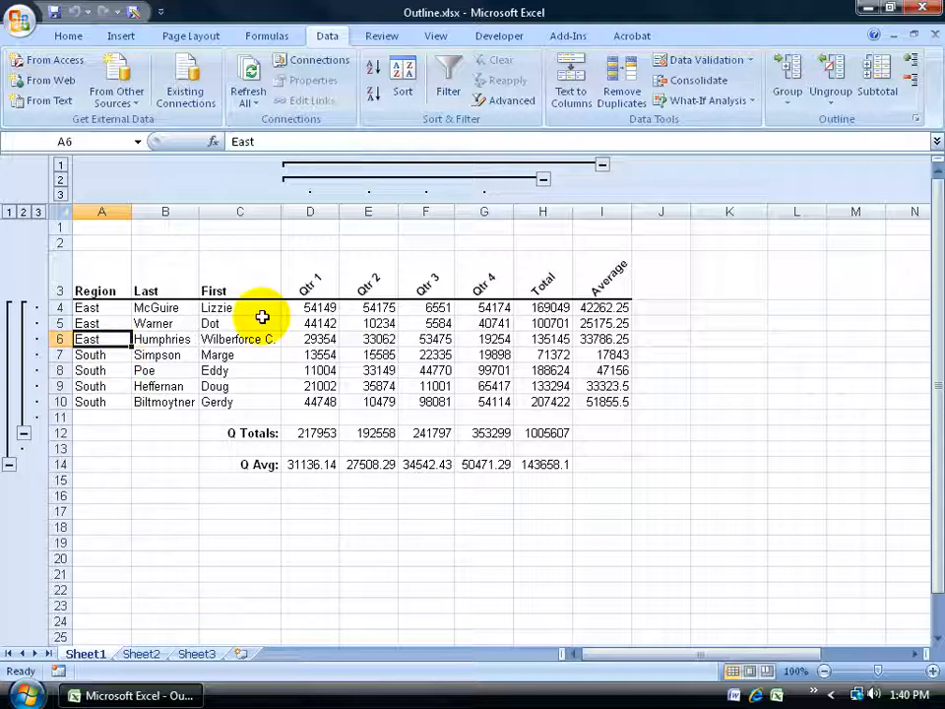
pyautogui.click(889, 90)
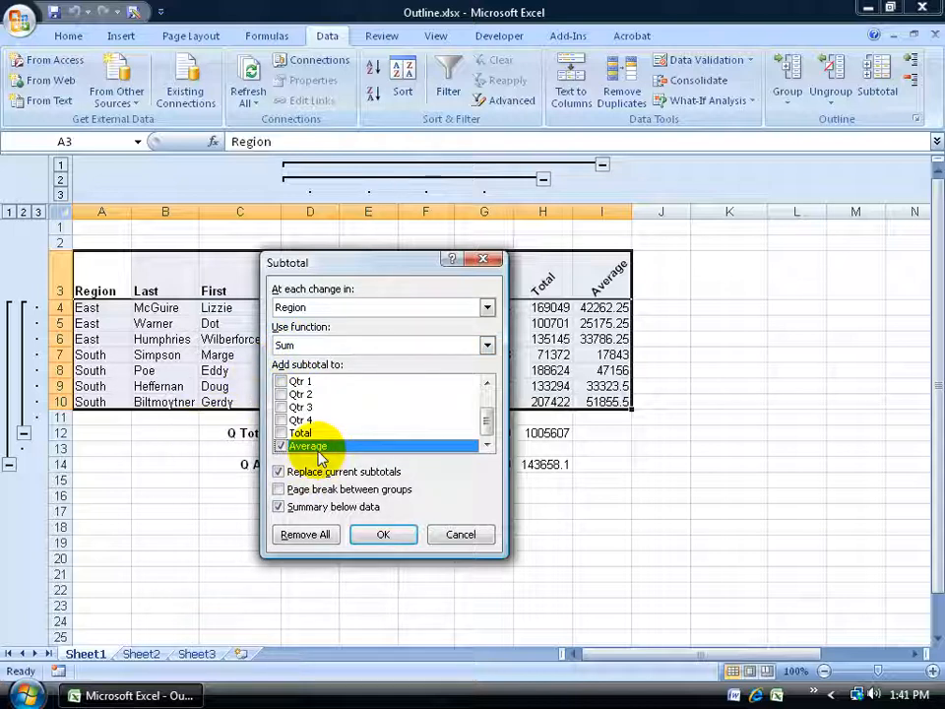
pyautogui.click(382, 534)
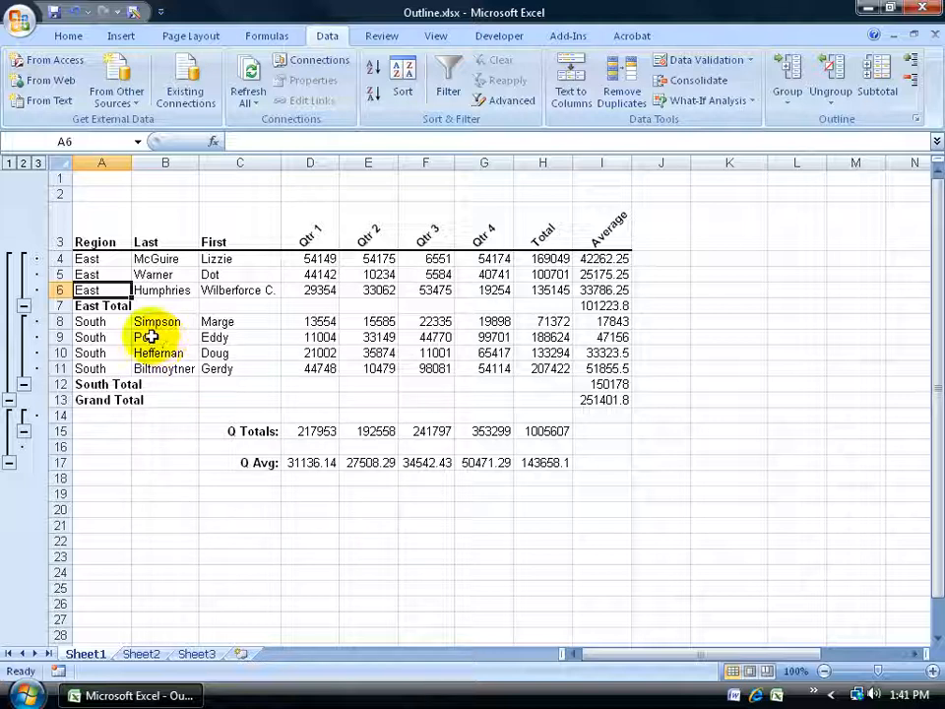
# Examine the East and South Total rows, and check the subtotal formula in I12 against the averages in I8:I11.
pyautogui.moveTo(90, 259); pyautogui.dragTo(89, 371)
pyautogui.click(86, 305)
pyautogui.click(92, 384)
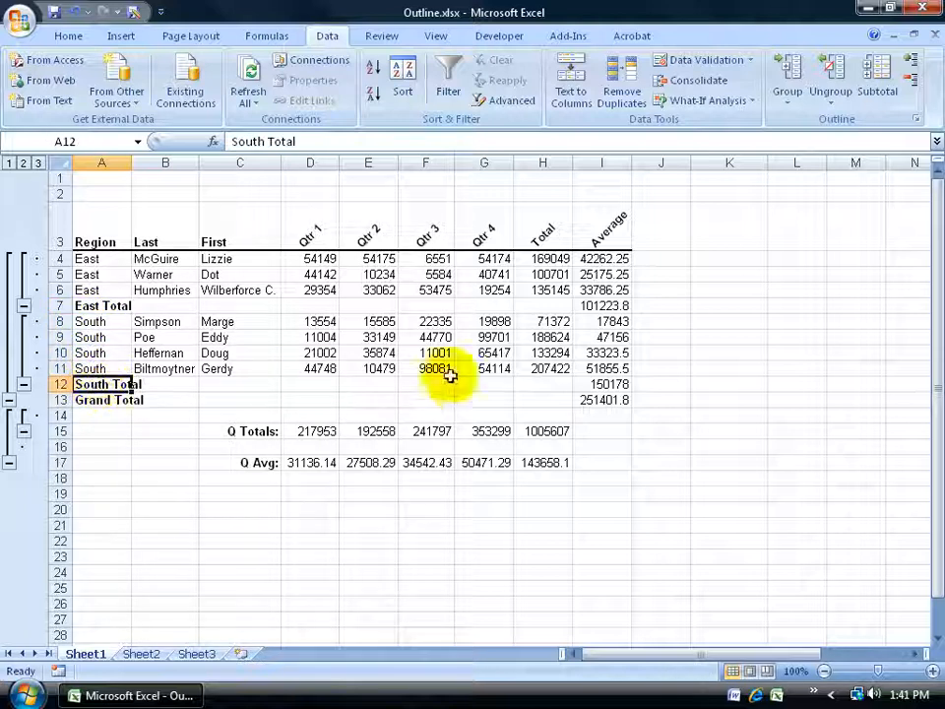
pyautogui.click(585, 384)
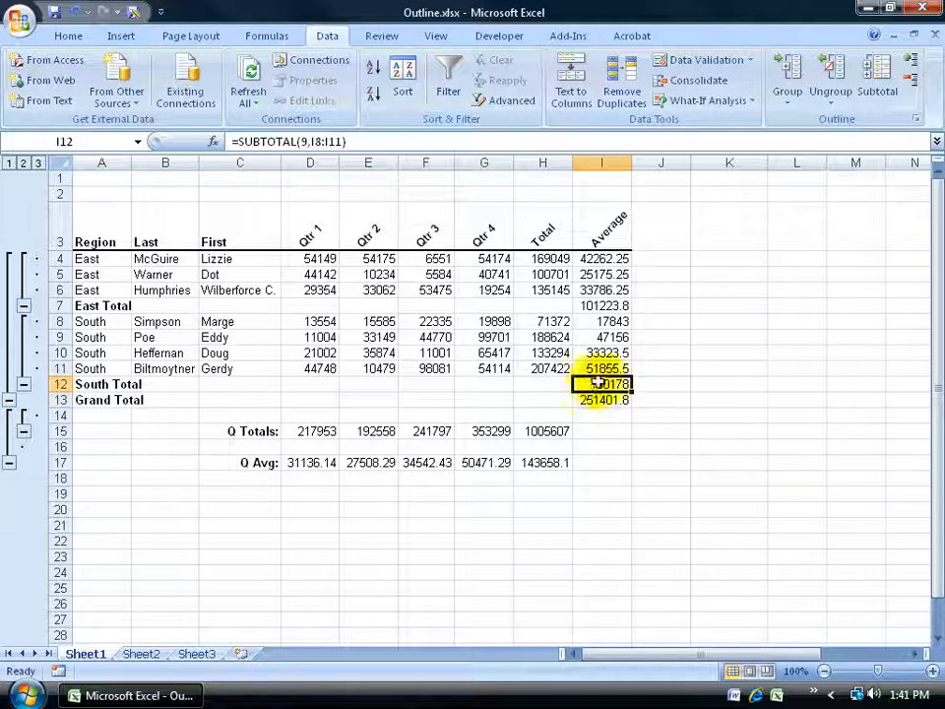
pyautogui.click(315, 141)
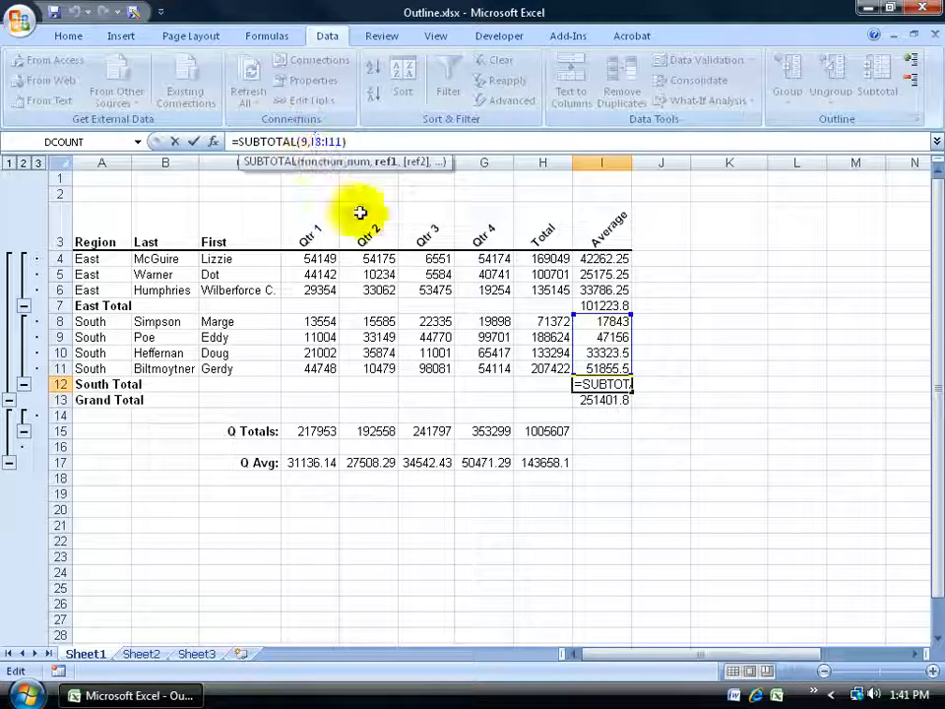
pyautogui.press('Escape')
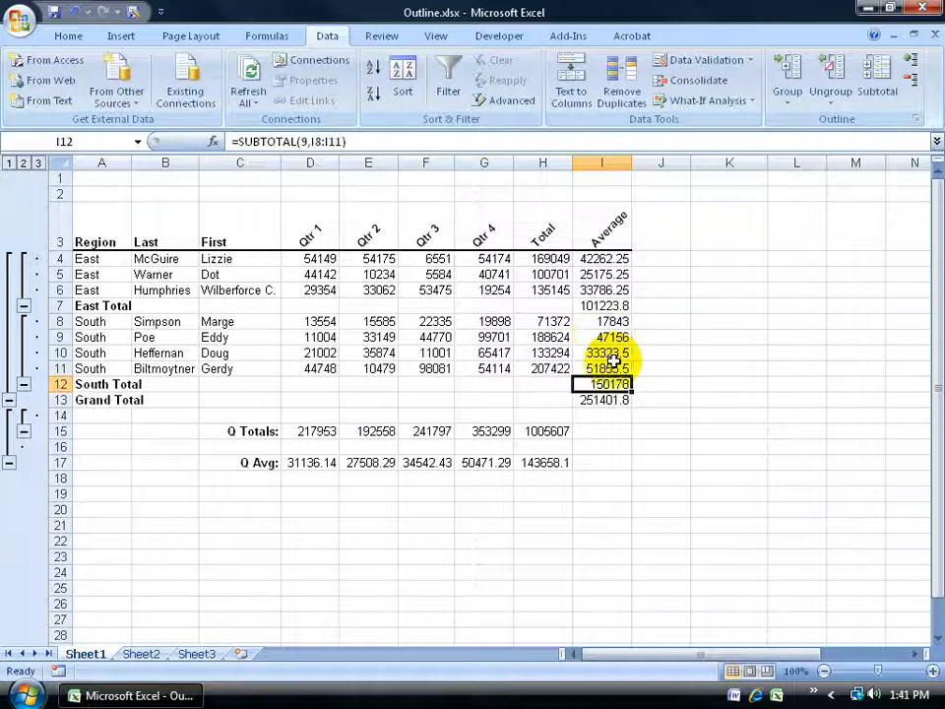
pyautogui.moveTo(605, 320); pyautogui.dragTo(603, 368)
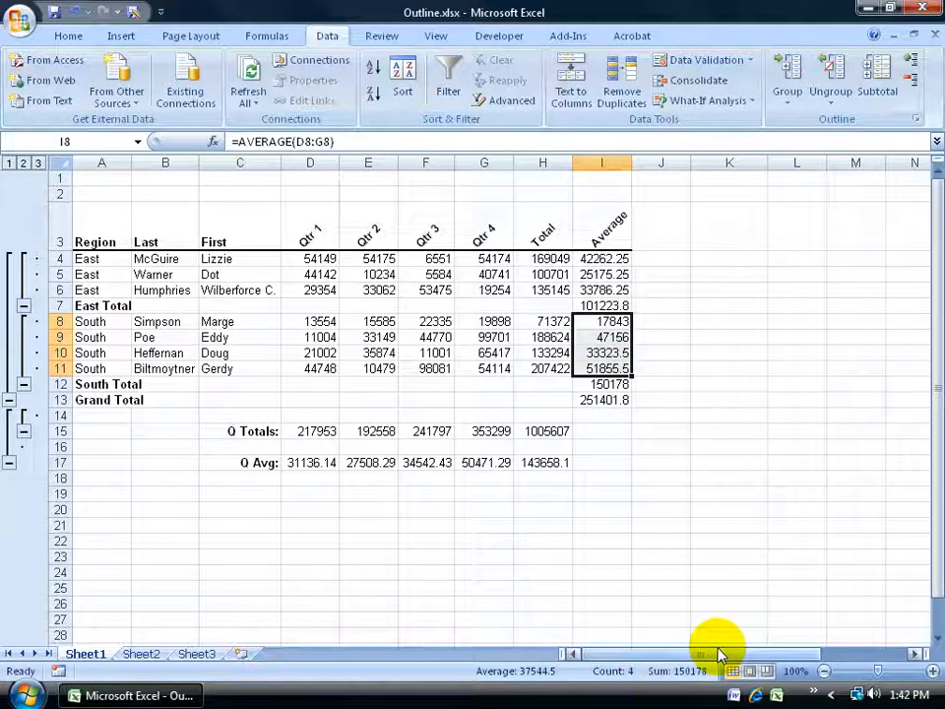
pyautogui.click(616, 385)
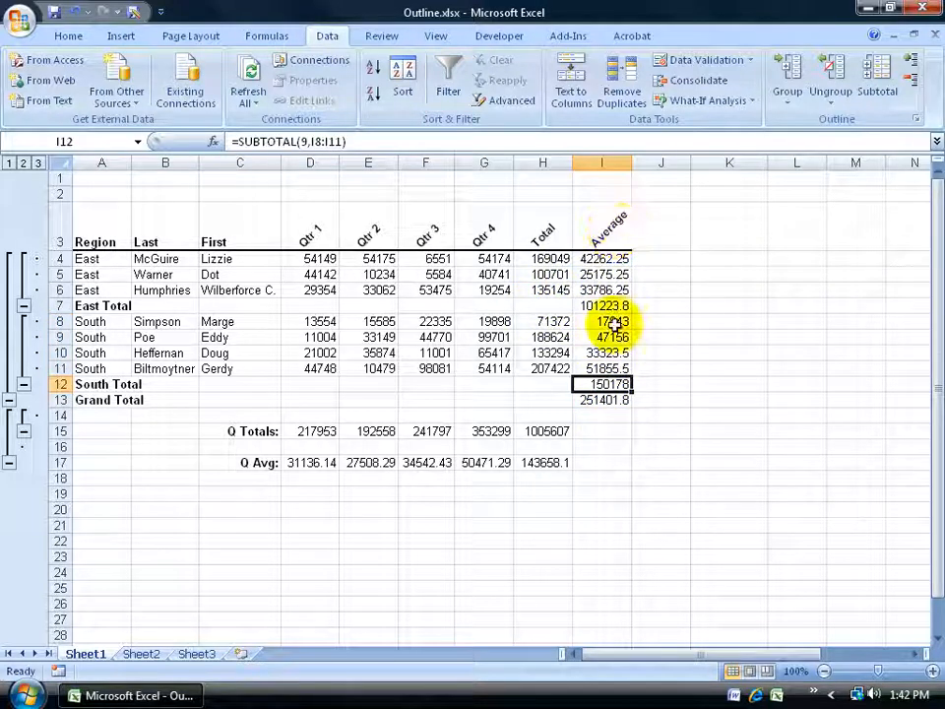
# Remove all subtotals from the sales data and clear the remaining outline.
pyautogui.click(884, 84)
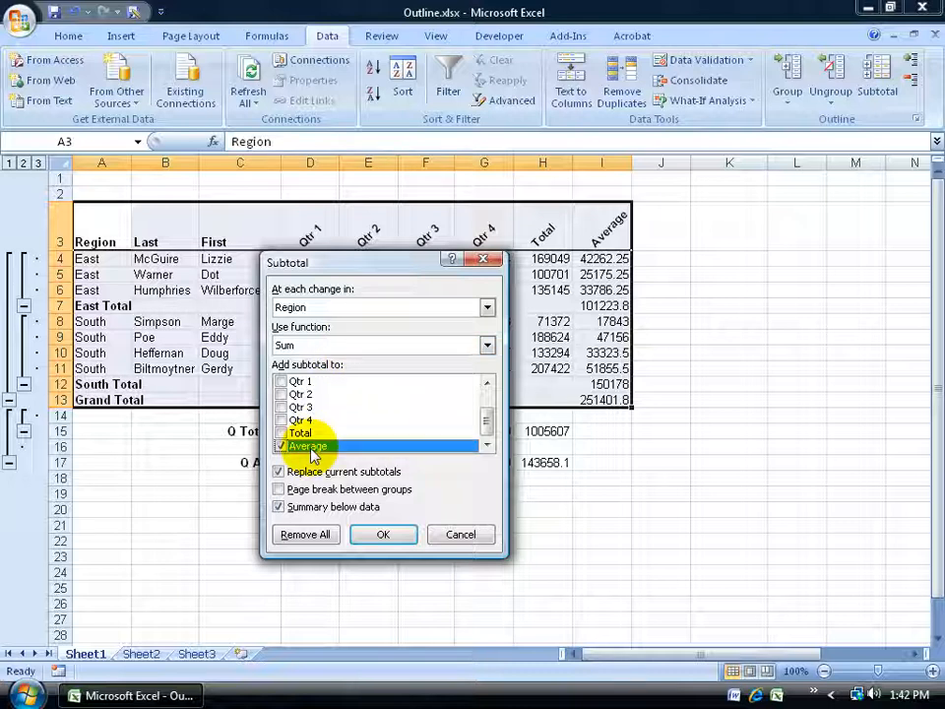
pyautogui.click(307, 536)
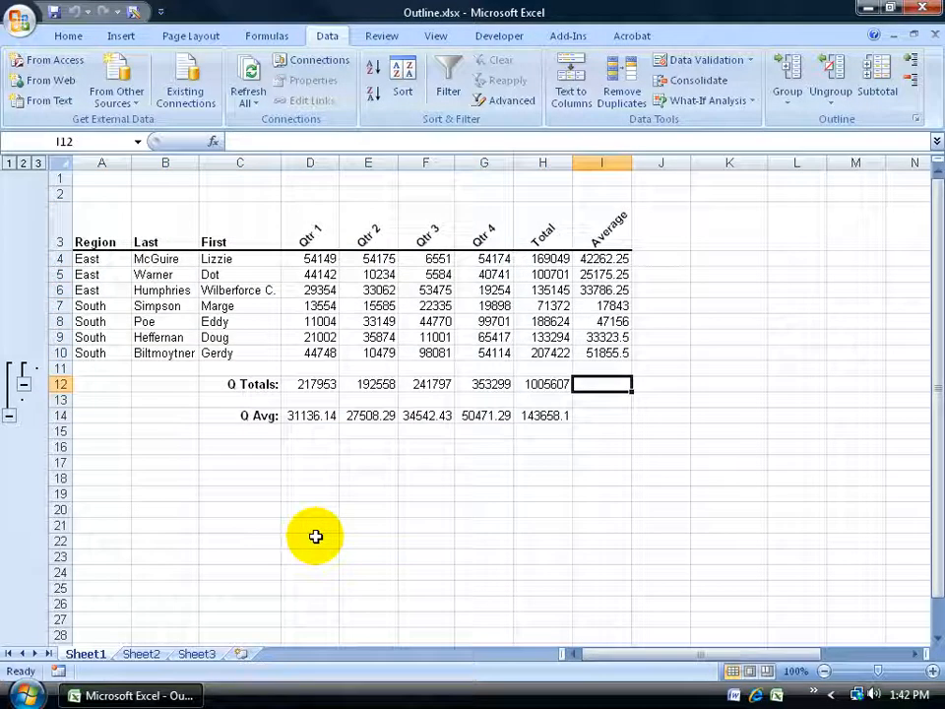
pyautogui.click(600, 337)
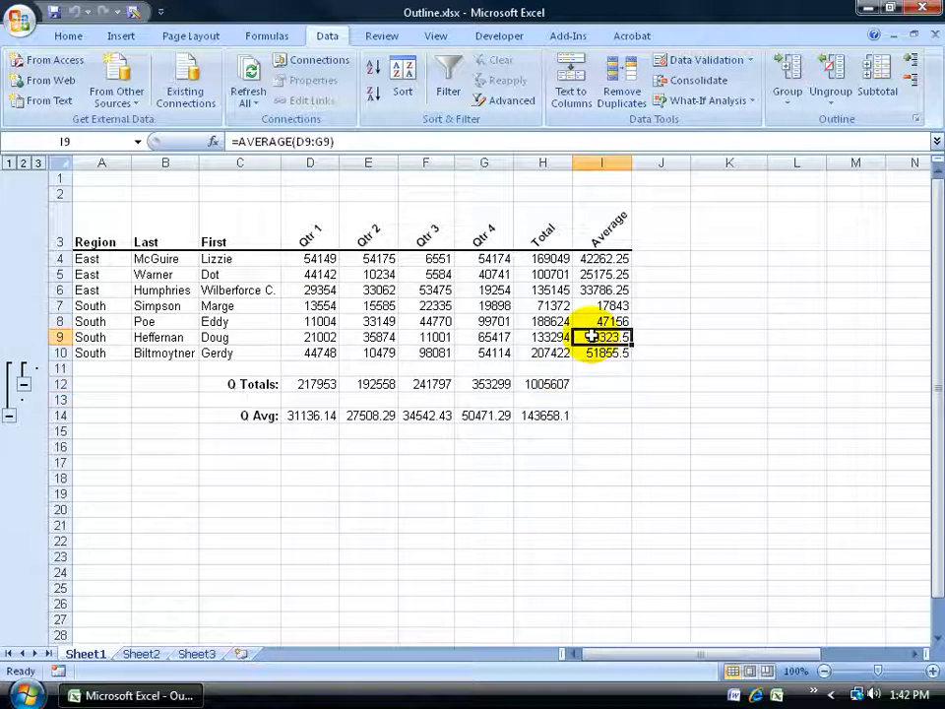
pyautogui.click(832, 103)
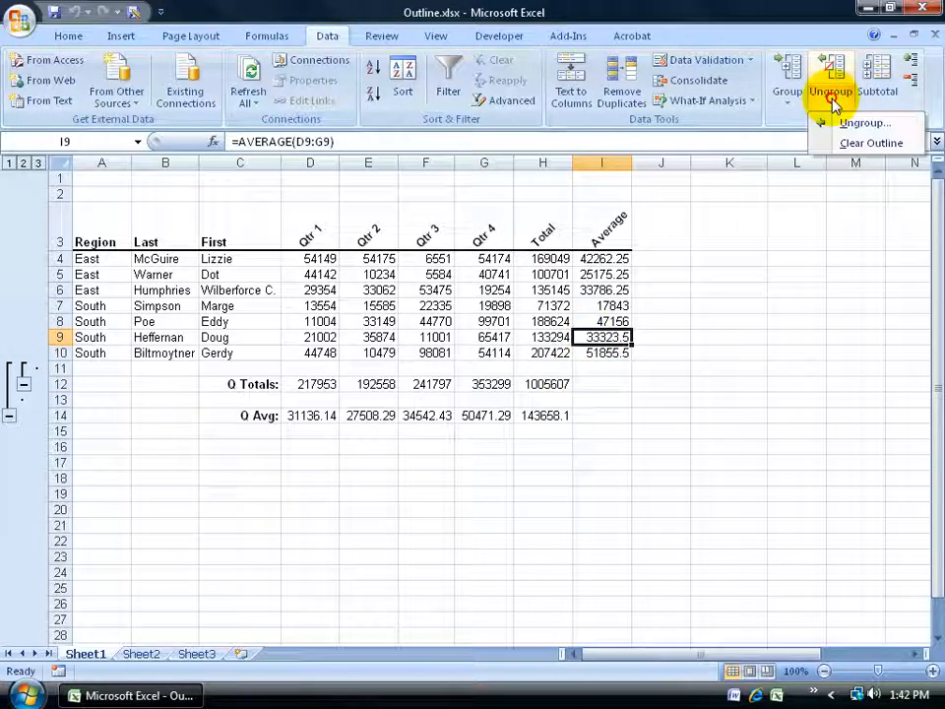
pyautogui.click(840, 142)
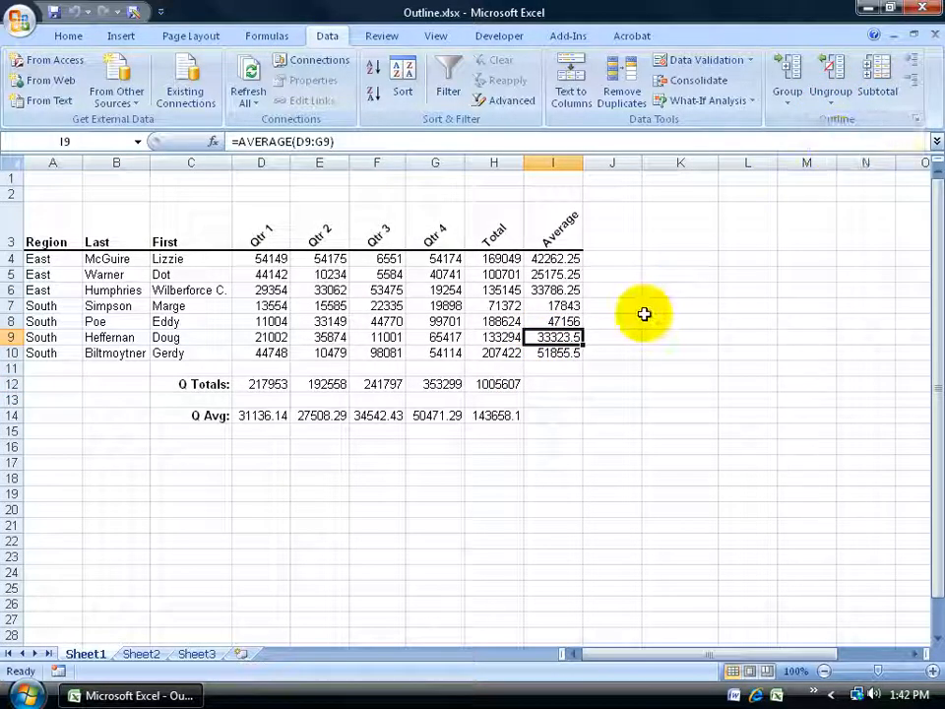